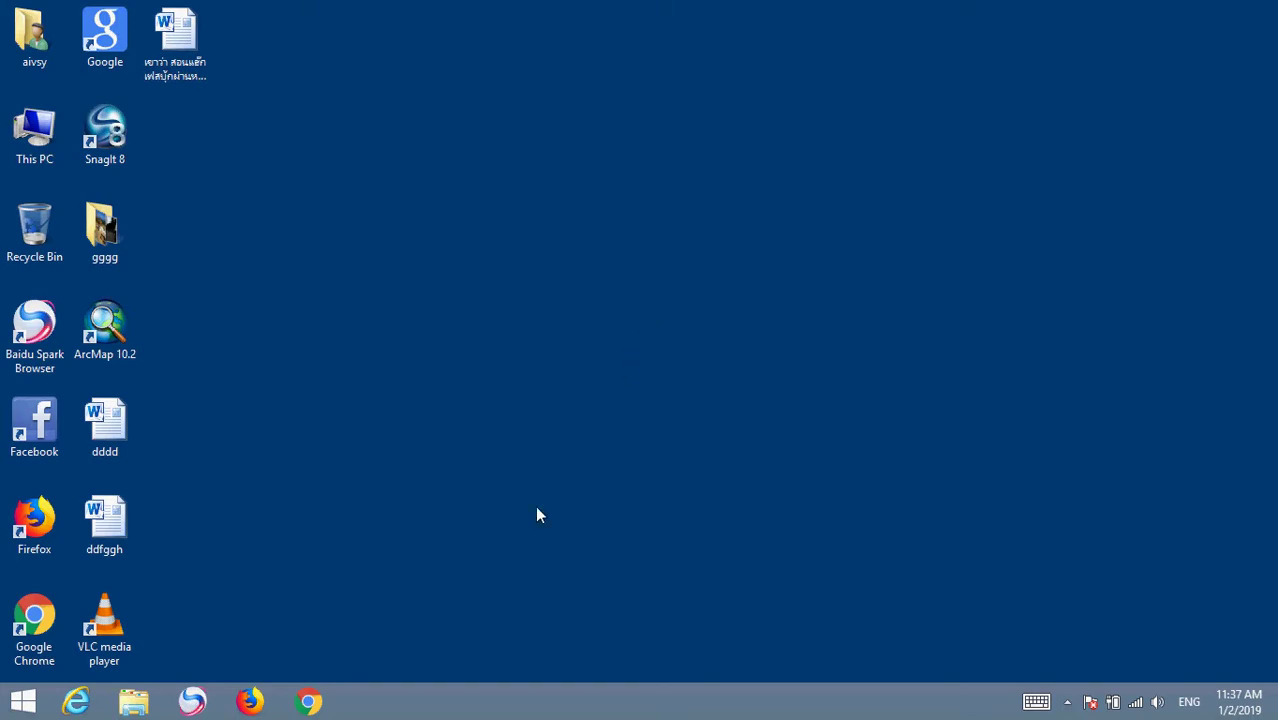
Launch Chrome and go to Google Drive from the Google apps grid
{"action": "left_click", "coordinate": [310, 702]}
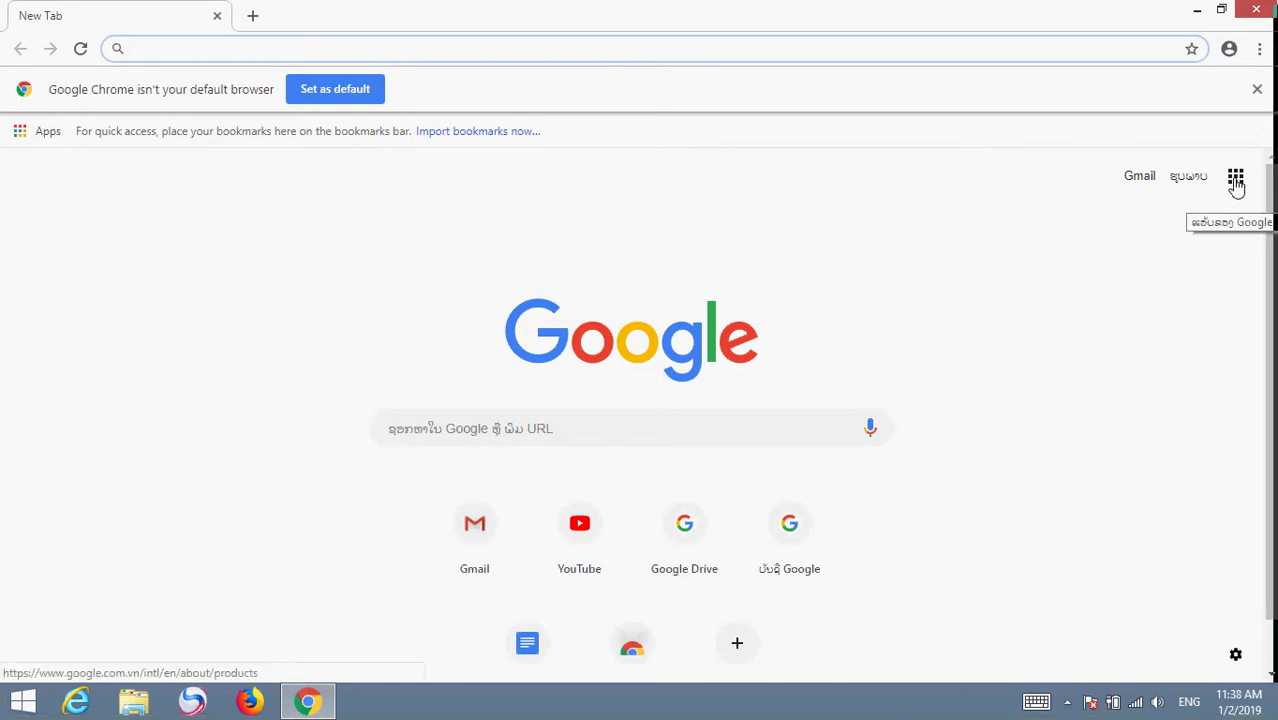
{"action": "left_click", "coordinate": [1236, 178]}
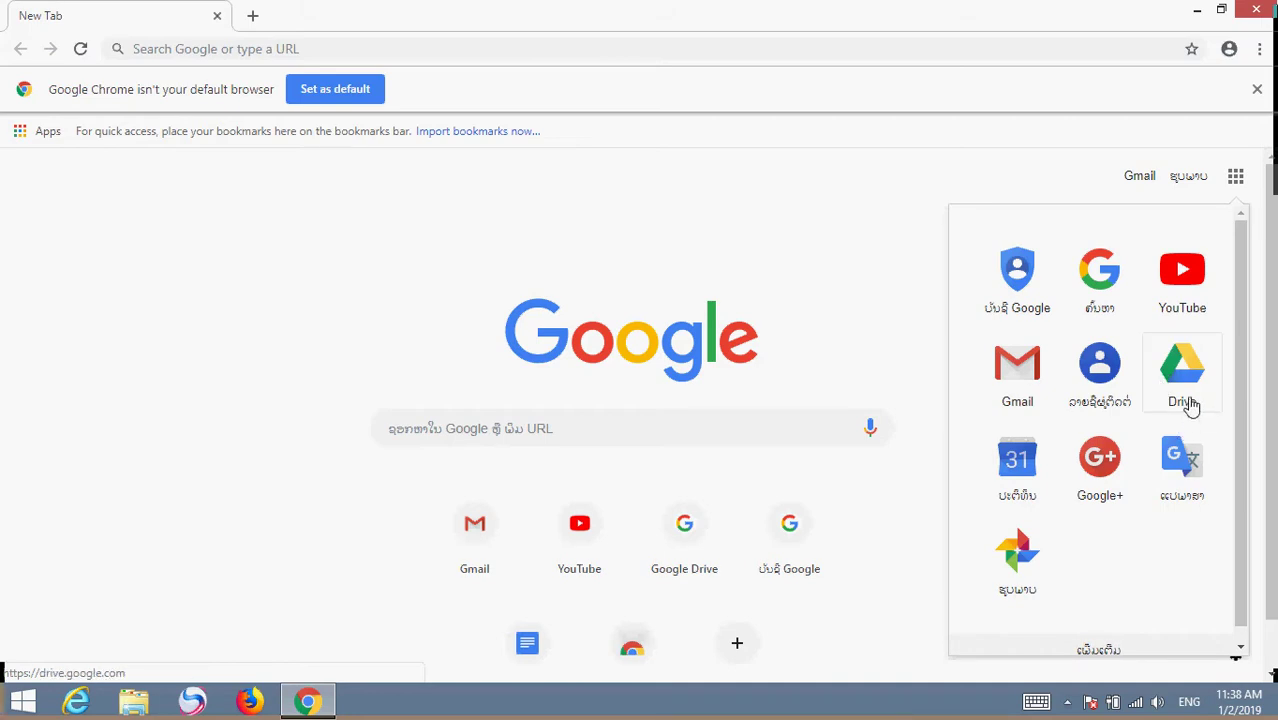
{"action": "left_click", "coordinate": [1180, 380]}
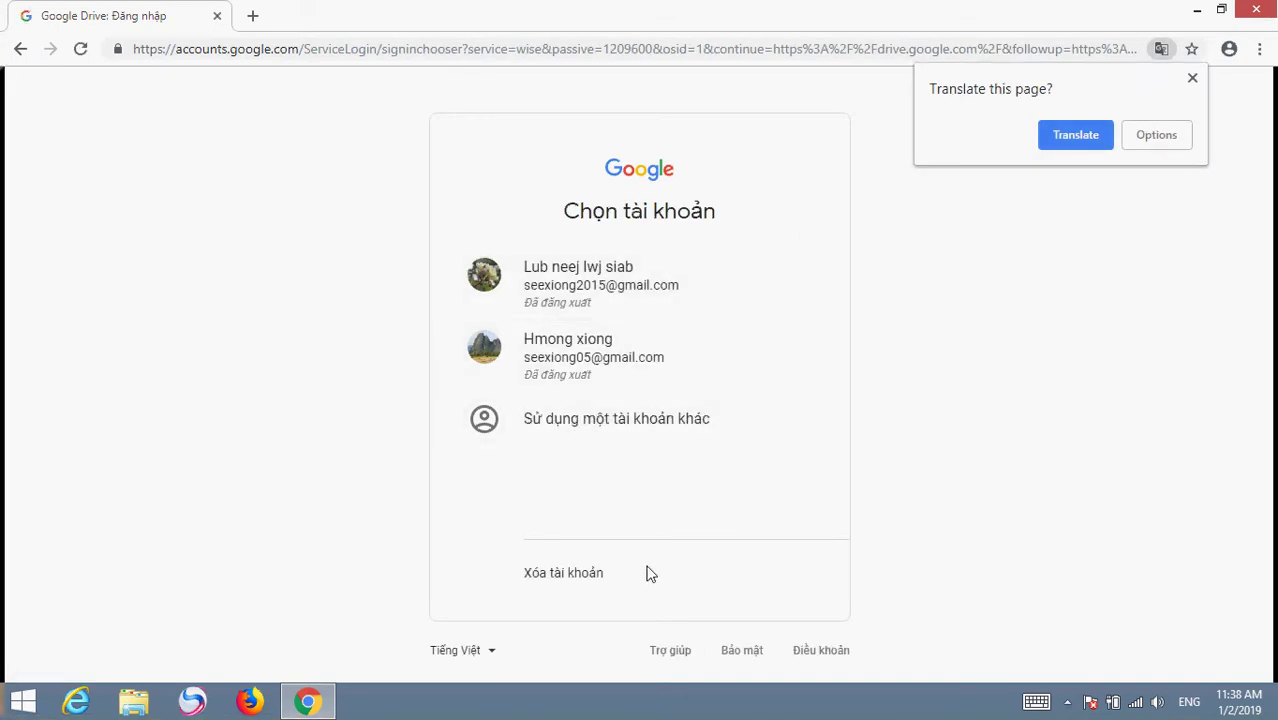
Switch the sign-in page to English (United States) and choose 'Use another account'
{"action": "left_click", "coordinate": [493, 658]}
{"action": "left_click", "coordinate": [493, 658]}
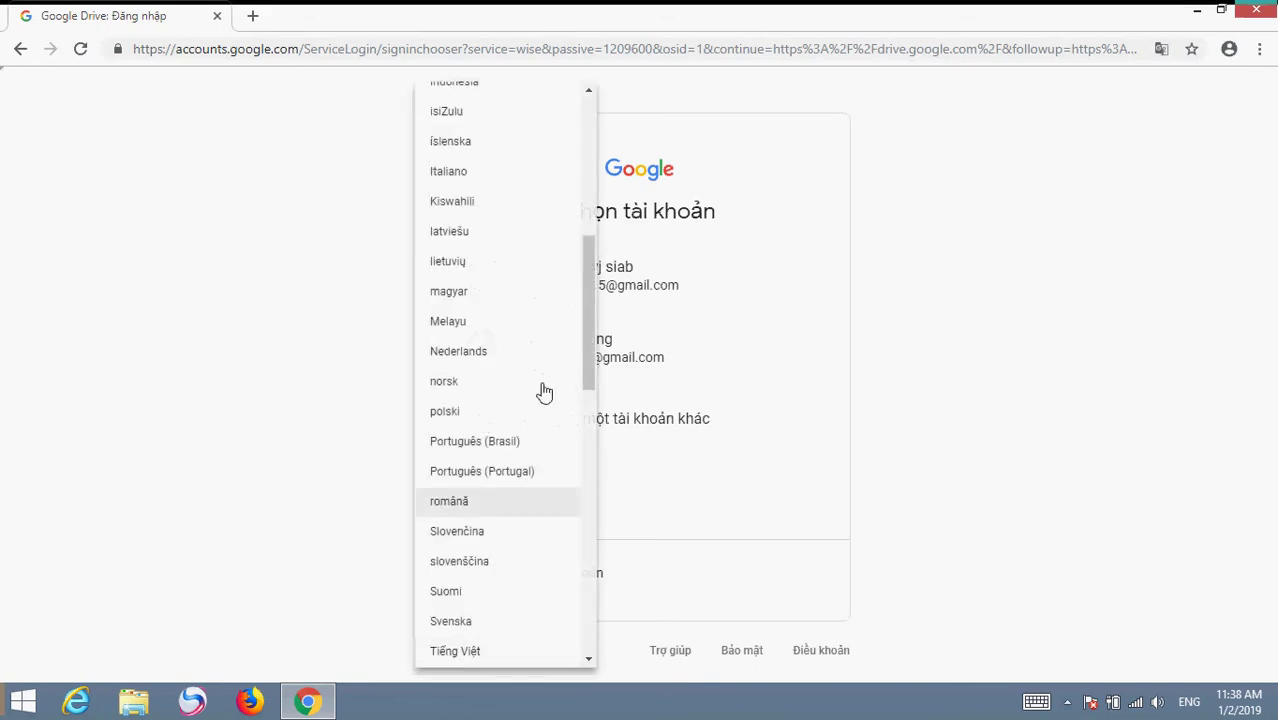
{"action": "left_click_drag", "start_coordinate": [590, 314], "coordinate": [608, 151]}
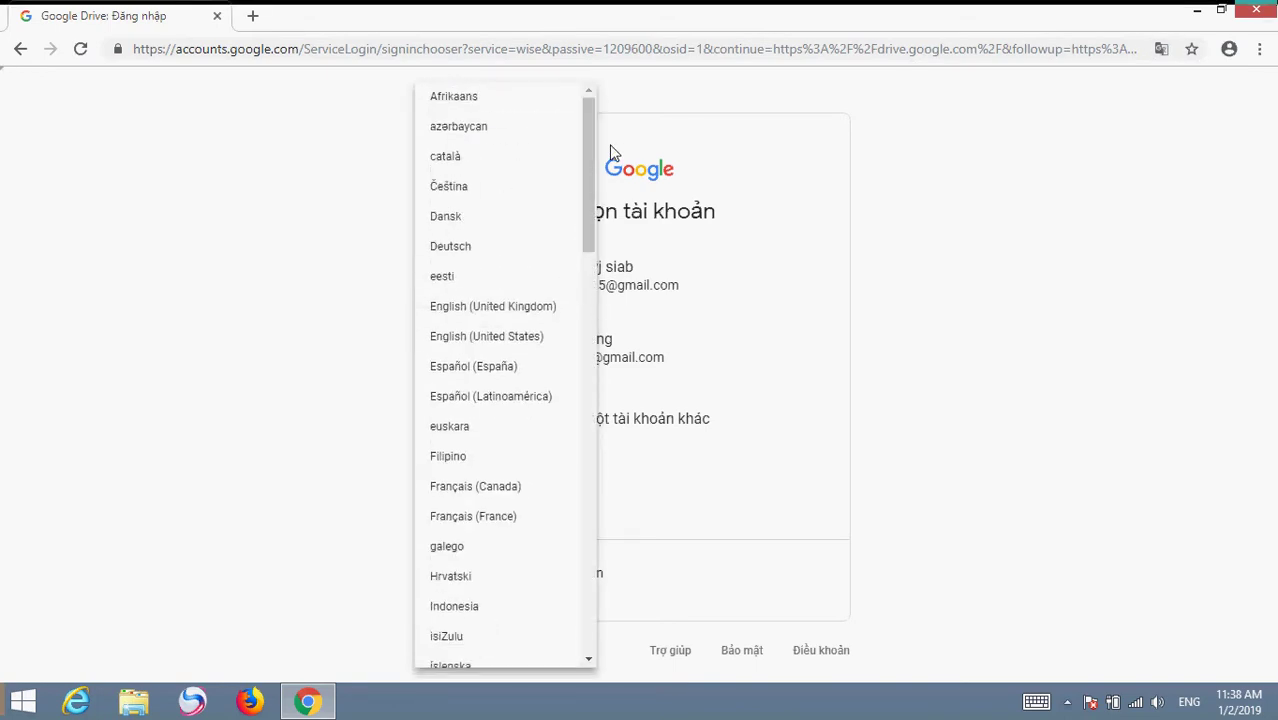
{"action": "left_click", "coordinate": [562, 340]}
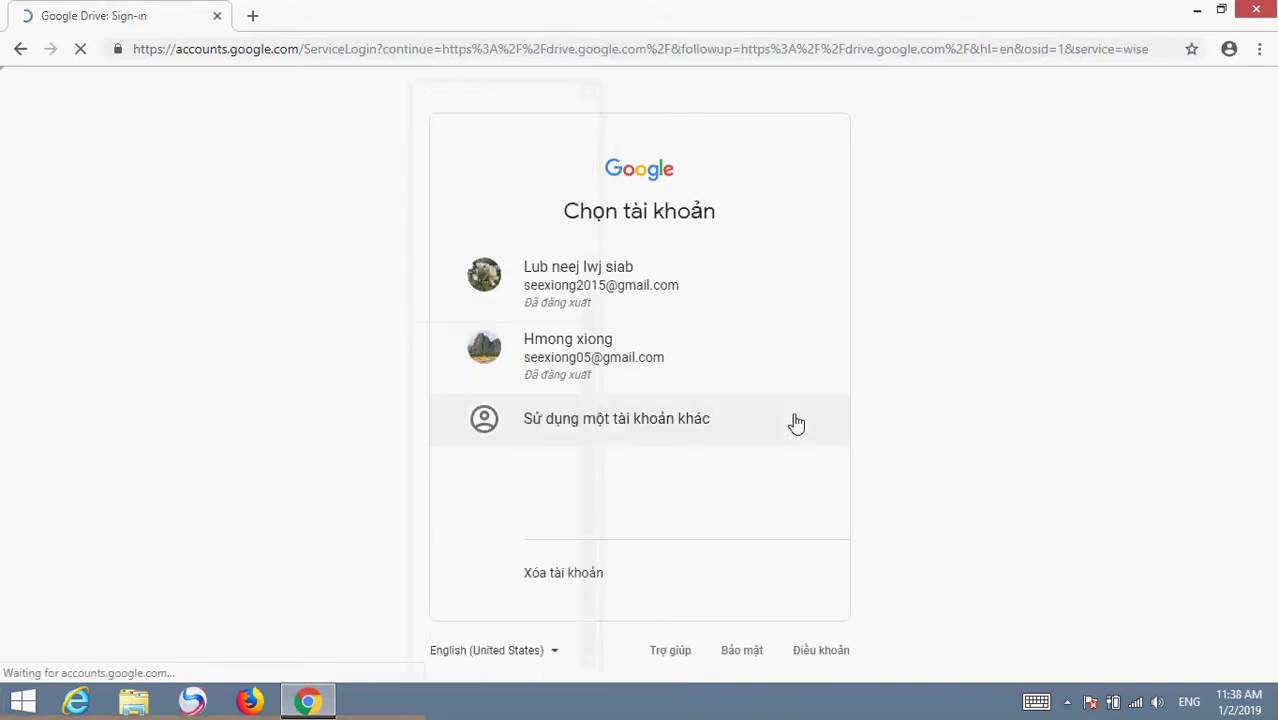
{"action": "left_click", "coordinate": [566, 430]}
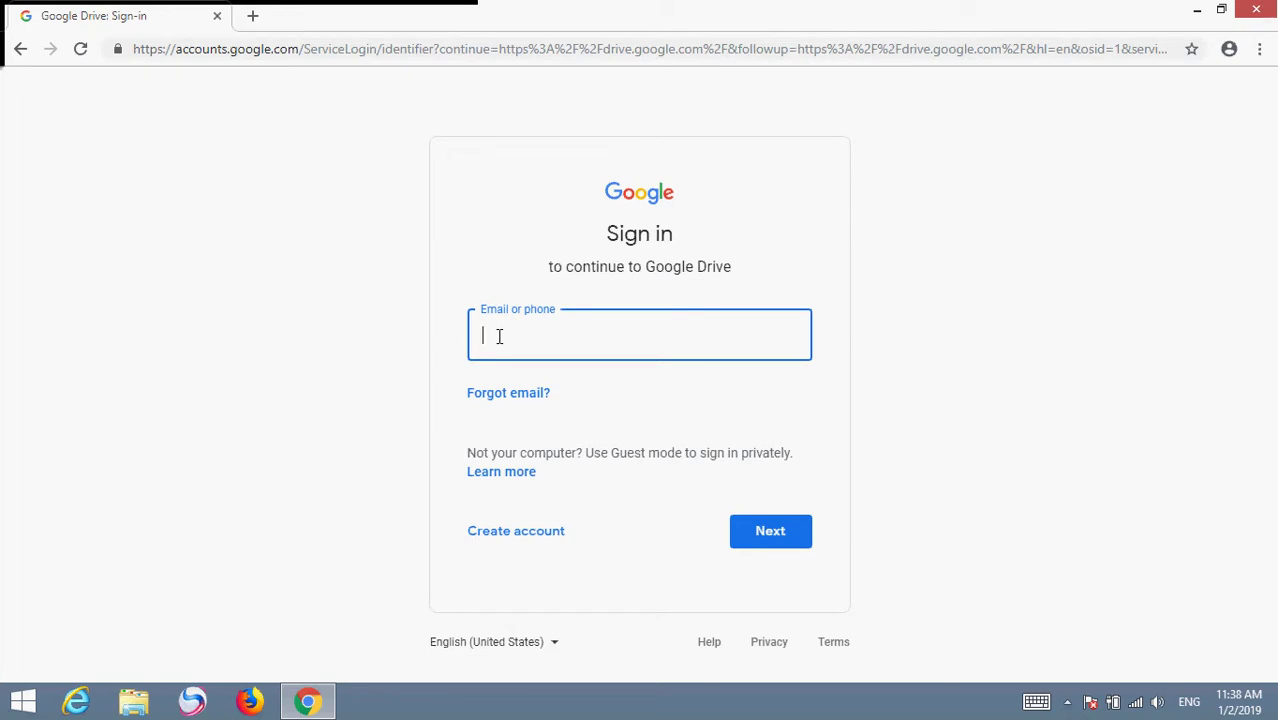
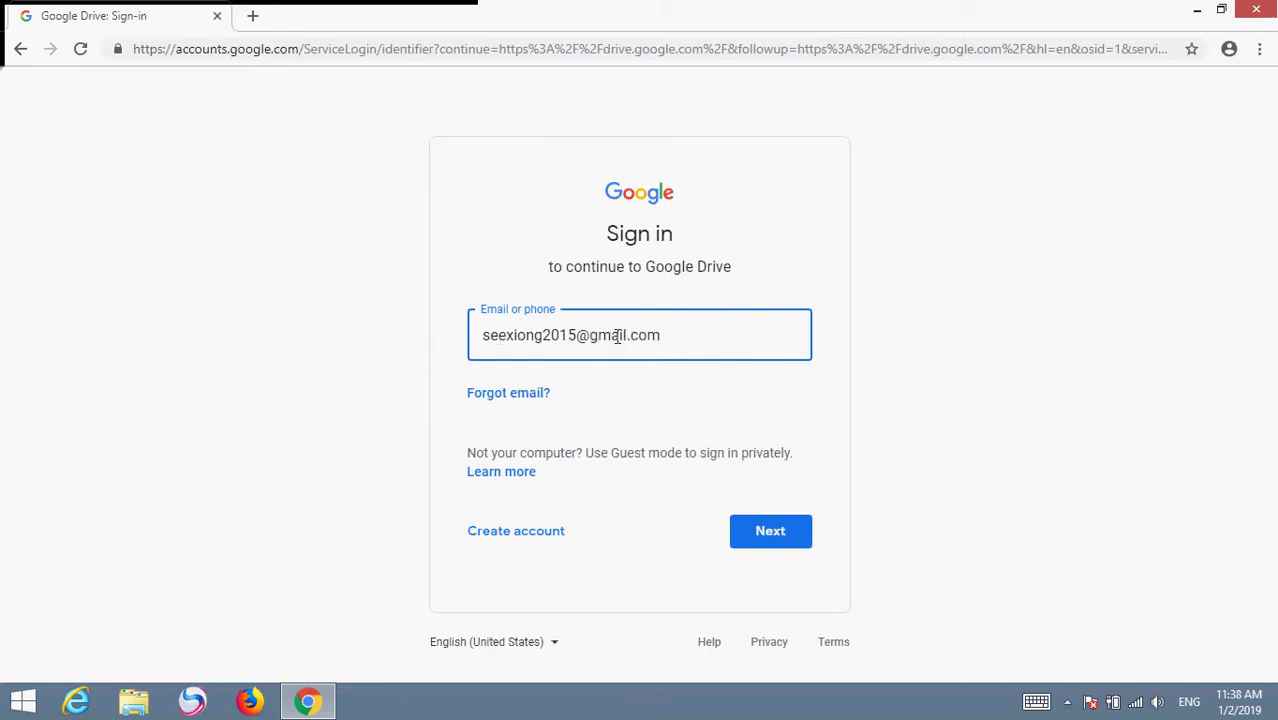
Enter the account's Gmail address and password to sign in to Google Drive
{"action": "left_click", "coordinate": [736, 534]}
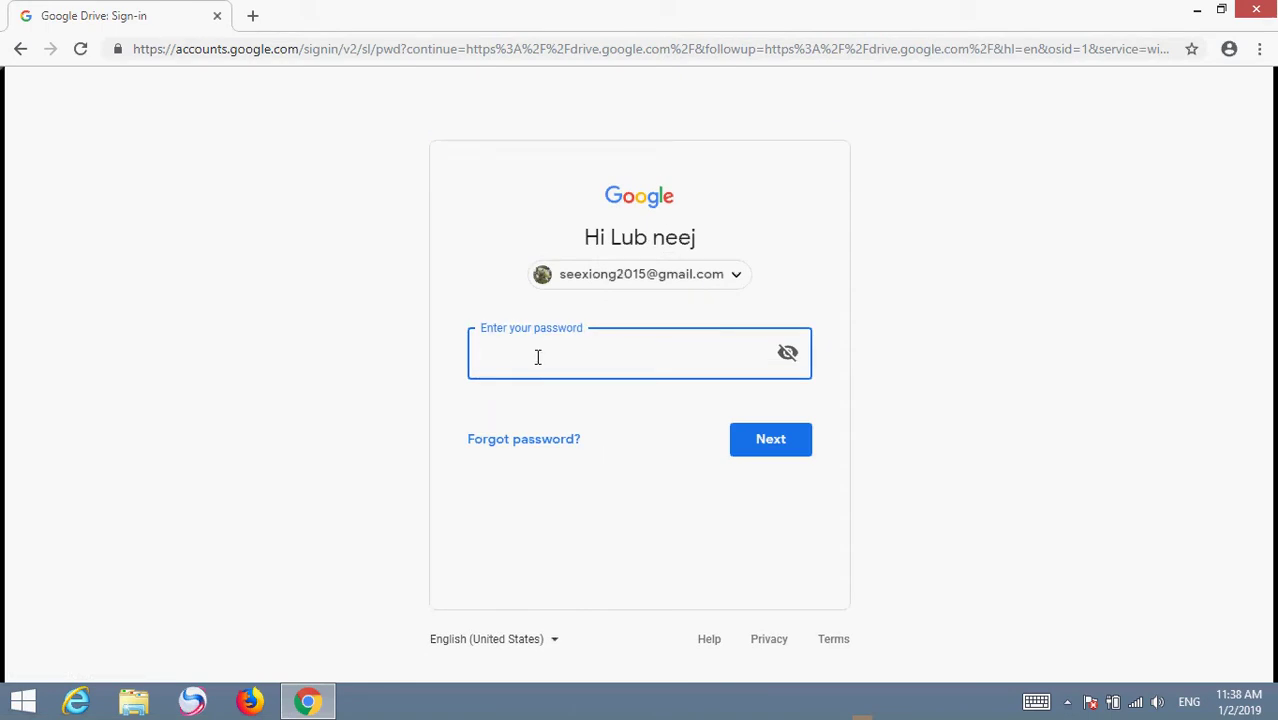
{"action": "type", "text": "••••••••••"}
{"action": "key", "text": "Return"}
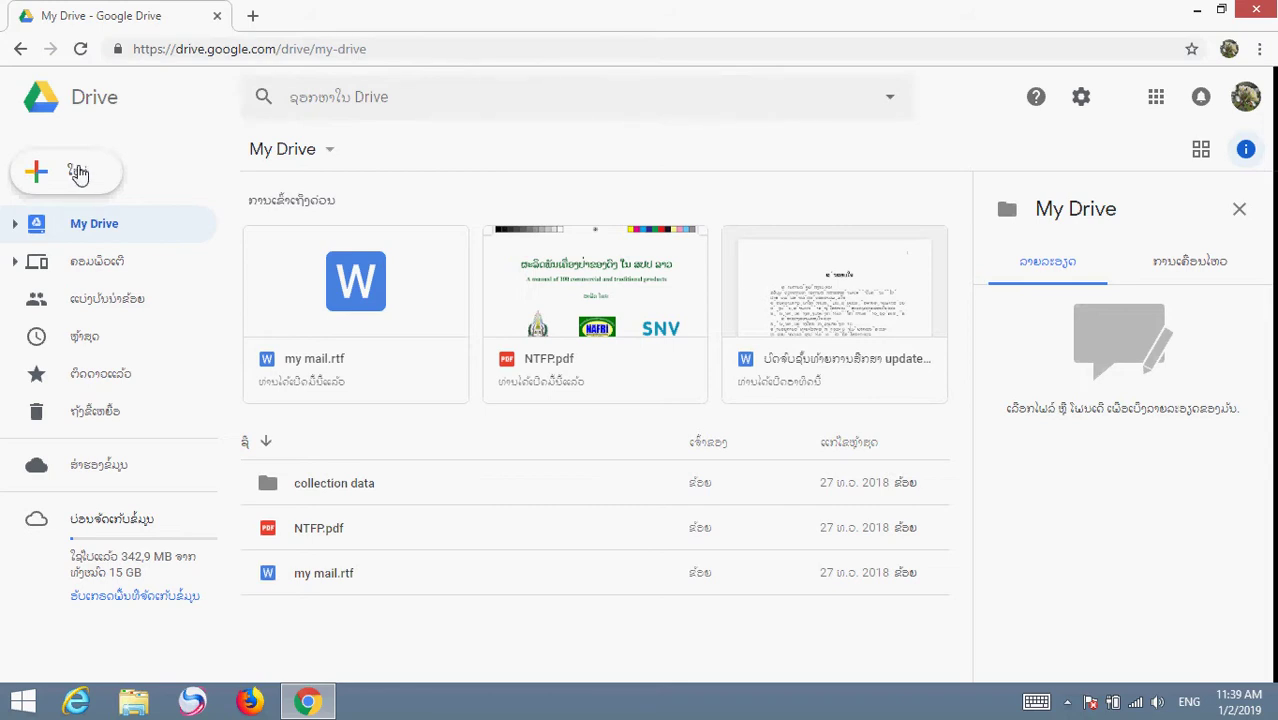
Start a New > File upload and browse drive D: in an enlarged Open dialog
{"action": "left_click", "coordinate": [78, 173]}
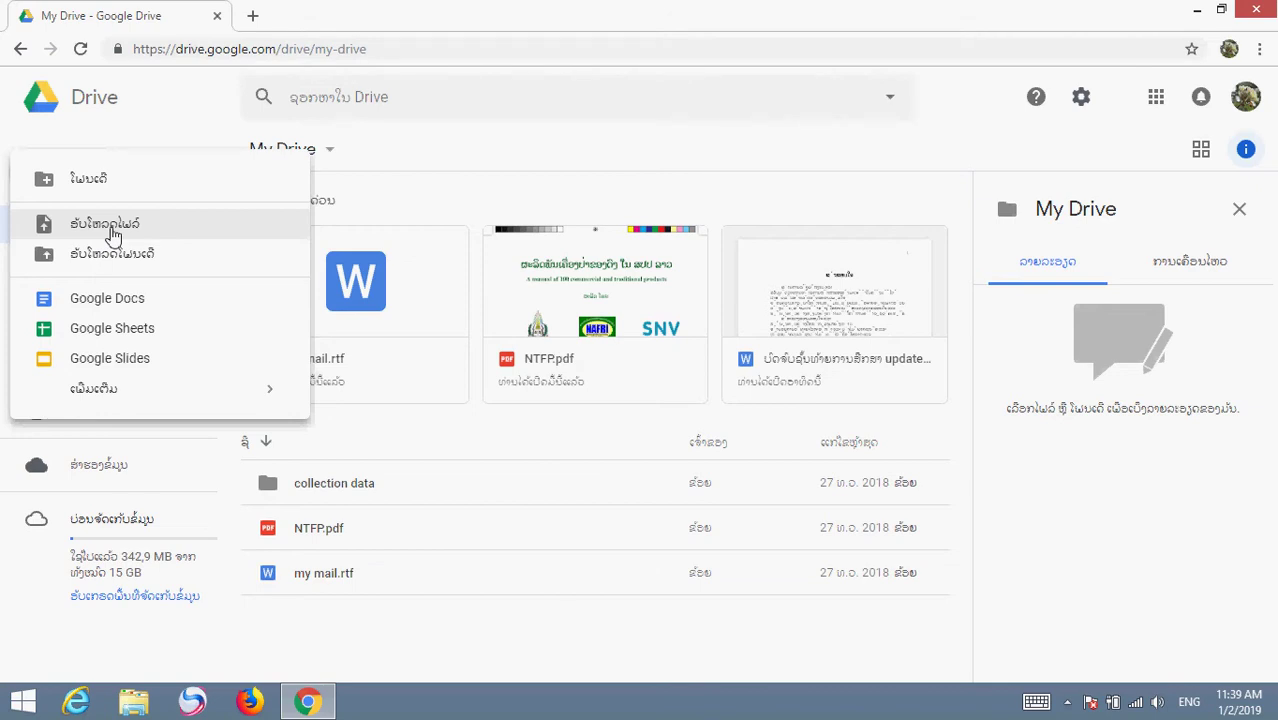
{"action": "left_click", "coordinate": [110, 228]}
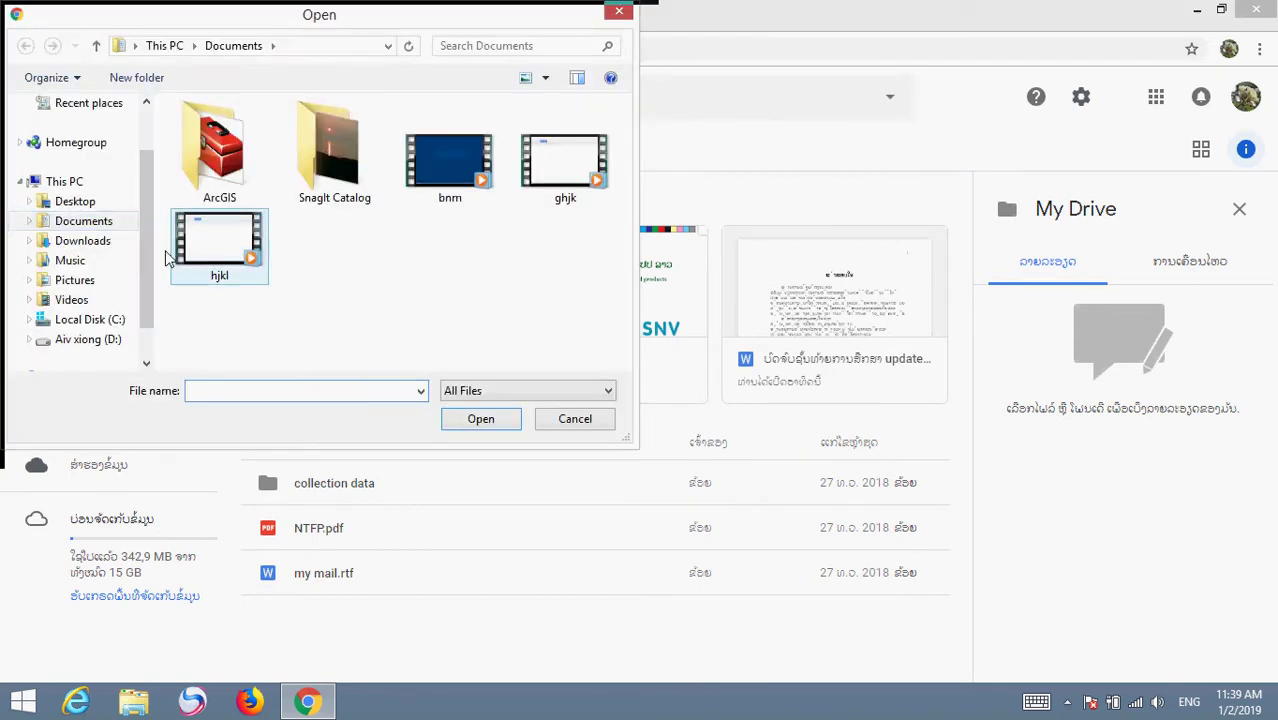
{"action": "scroll", "coordinate": [144, 264], "scroll_direction": "down", "scroll_amount": 1}
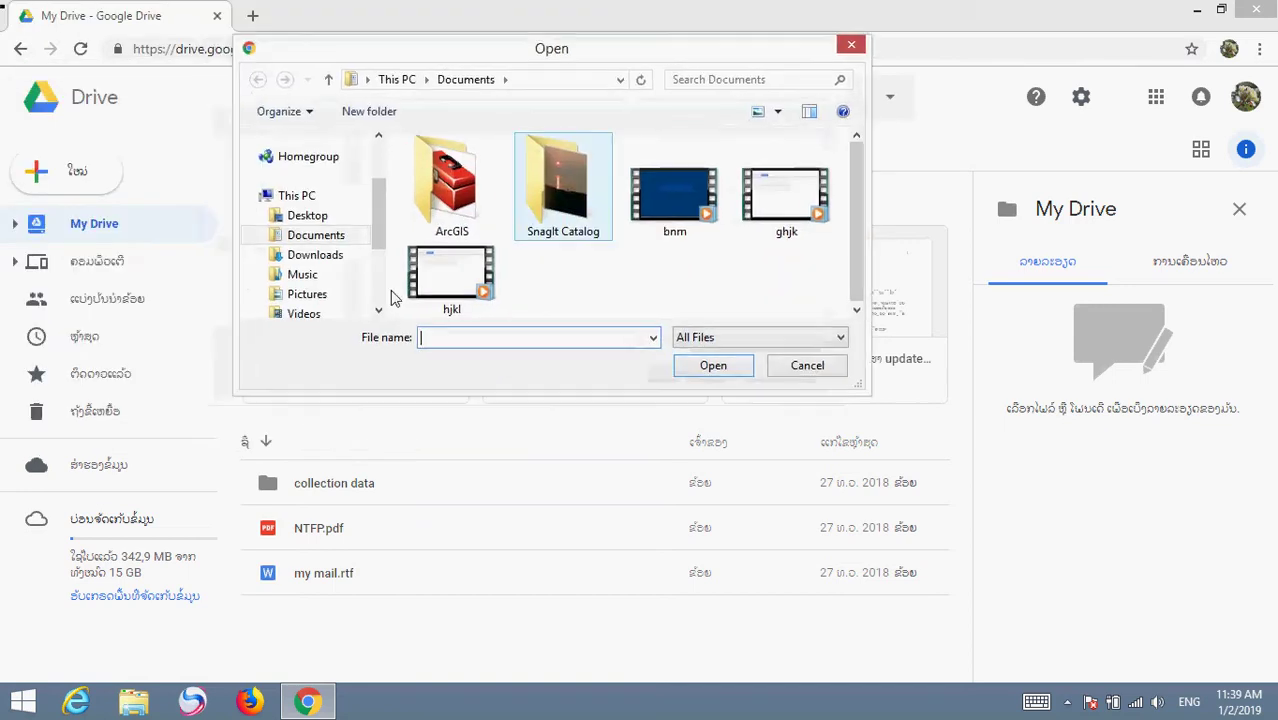
{"action": "left_click_drag", "start_coordinate": [380, 229], "coordinate": [380, 289]}
{"action": "left_click", "coordinate": [330, 240]}
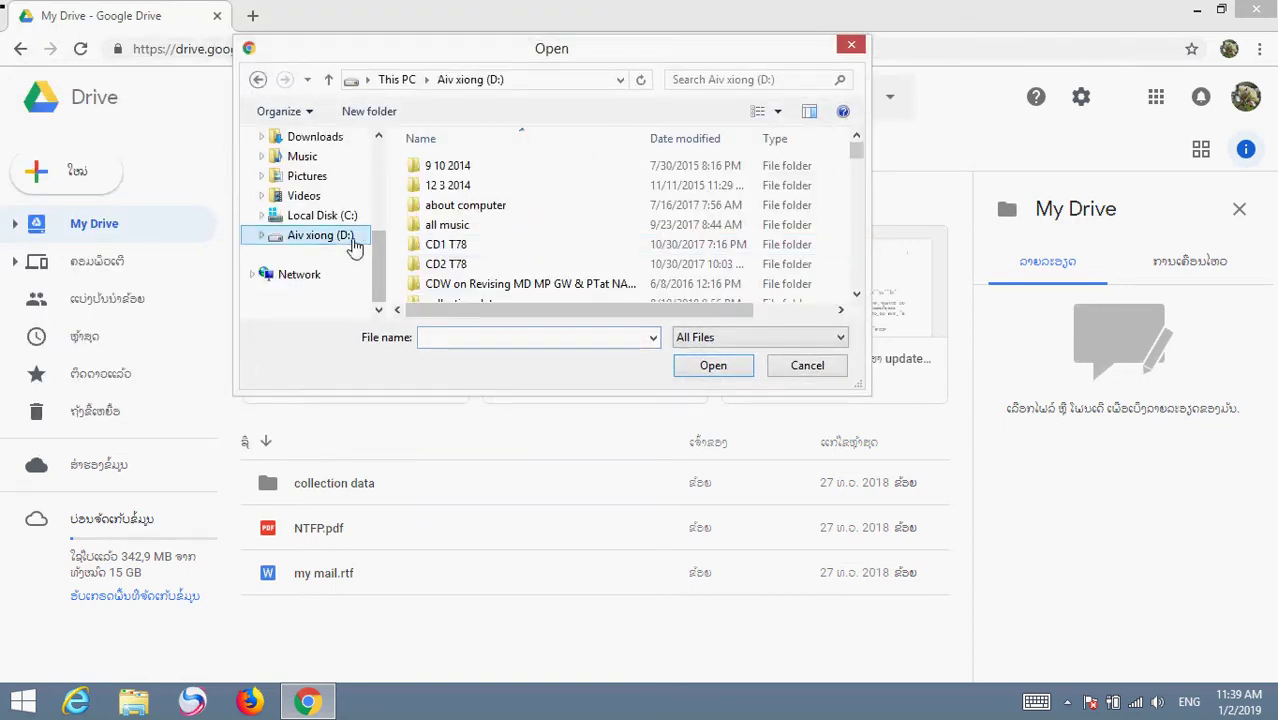
{"action": "left_click_drag", "start_coordinate": [644, 393], "coordinate": [633, 537]}
{"action": "mouse_move", "coordinate": [853, 200]}
{"action": "left_mouse_down"}
{"action": "mouse_move", "coordinate": [855, 462]}
{"action": "mouse_move", "coordinate": [853, 186]}
{"action": "left_mouse_up"}
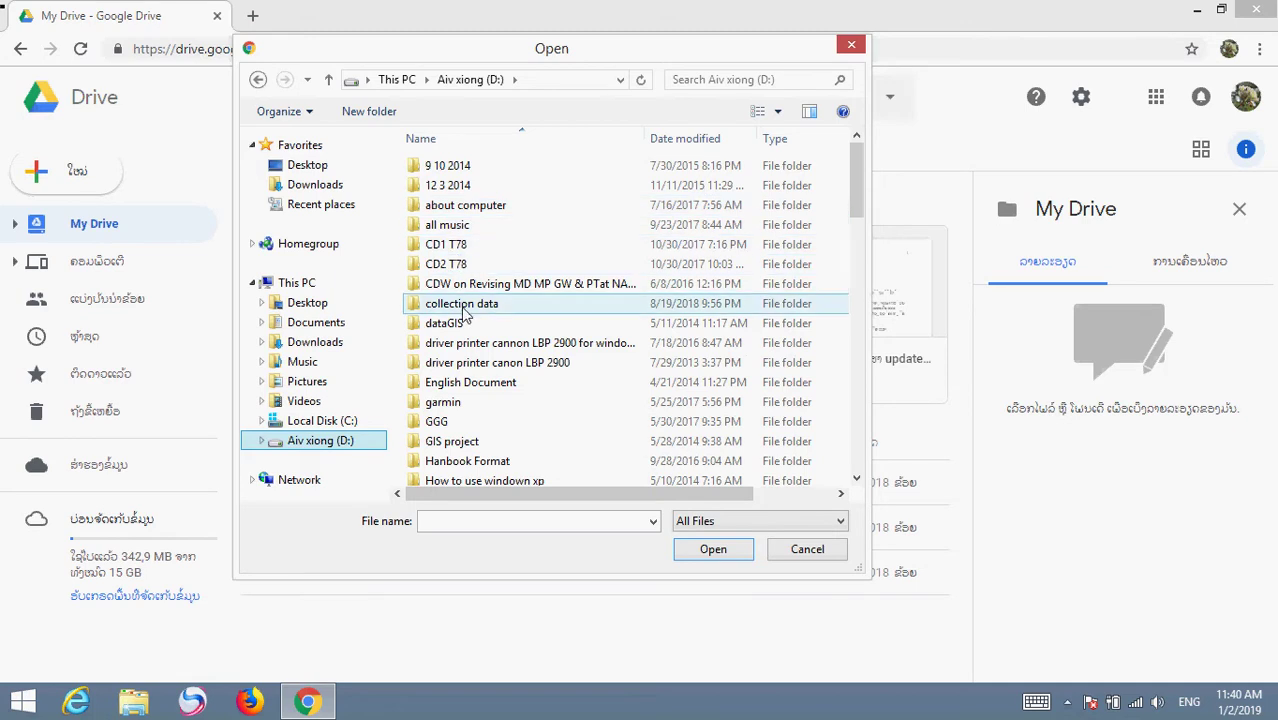
Upload adverstiment.docx from the collection data folder on drive D:
{"action": "double_click", "coordinate": [461, 303]}
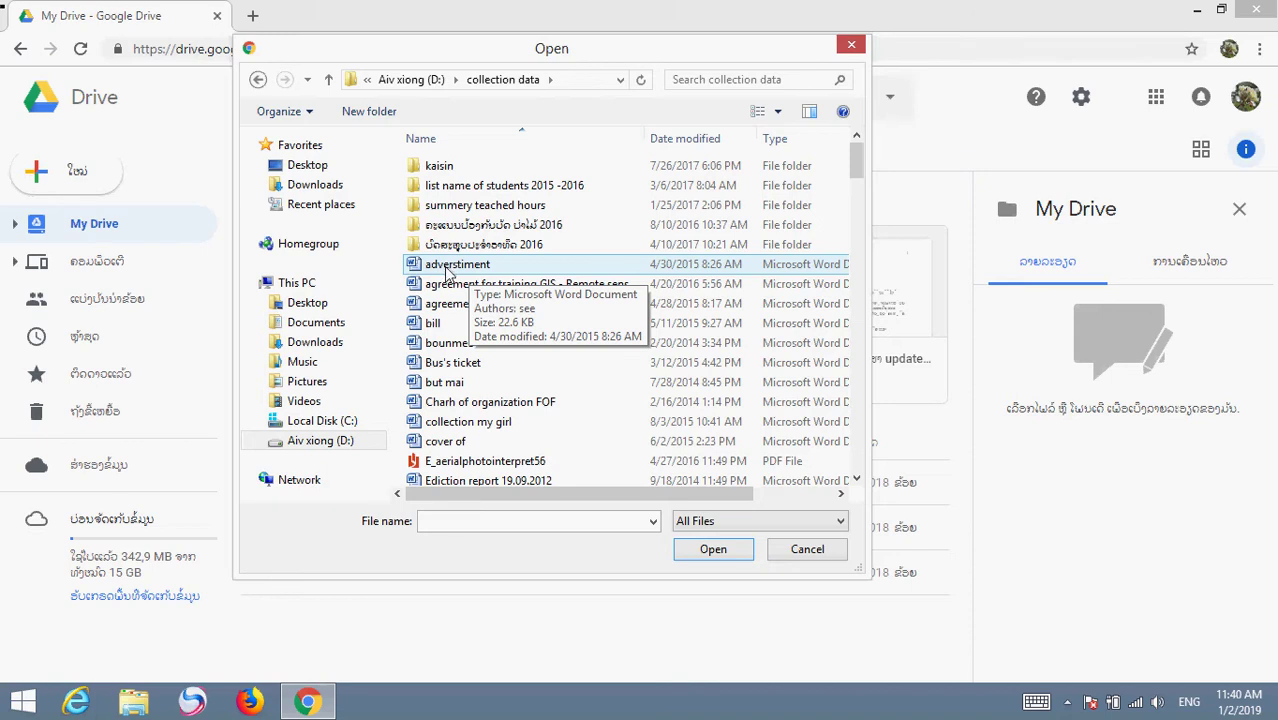
{"action": "left_click", "coordinate": [447, 266]}
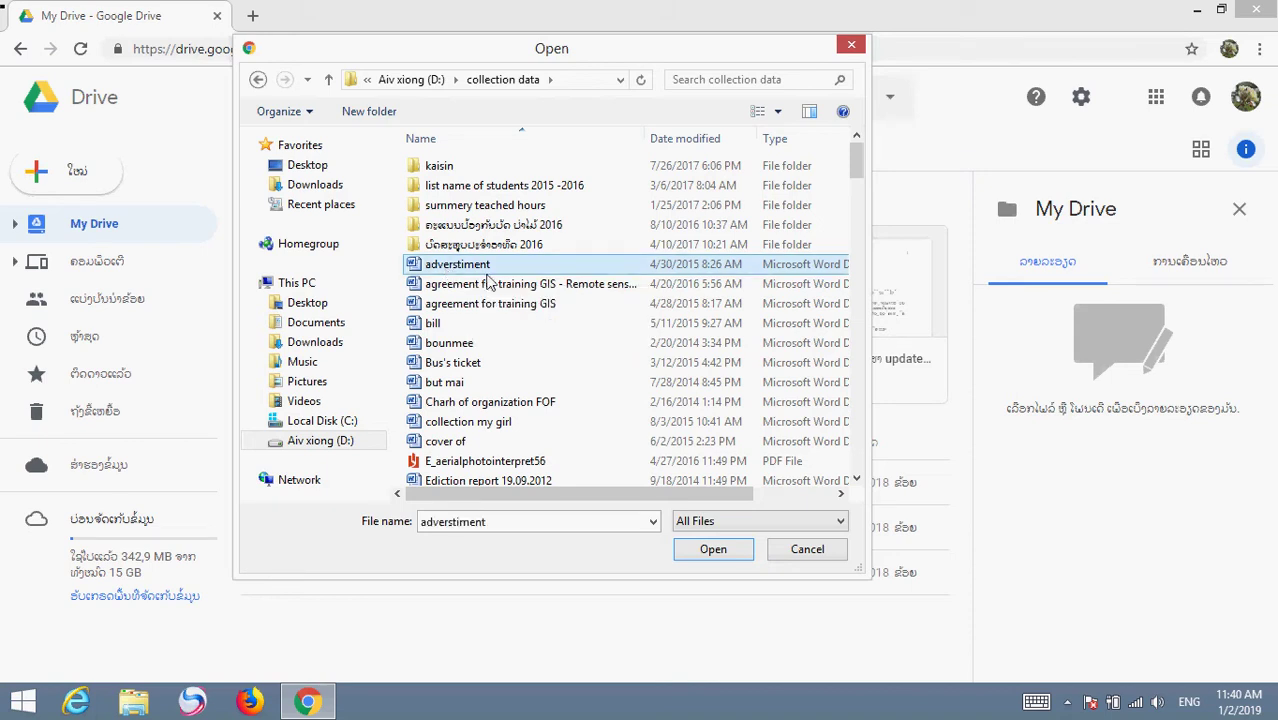
{"action": "left_click", "coordinate": [700, 549]}
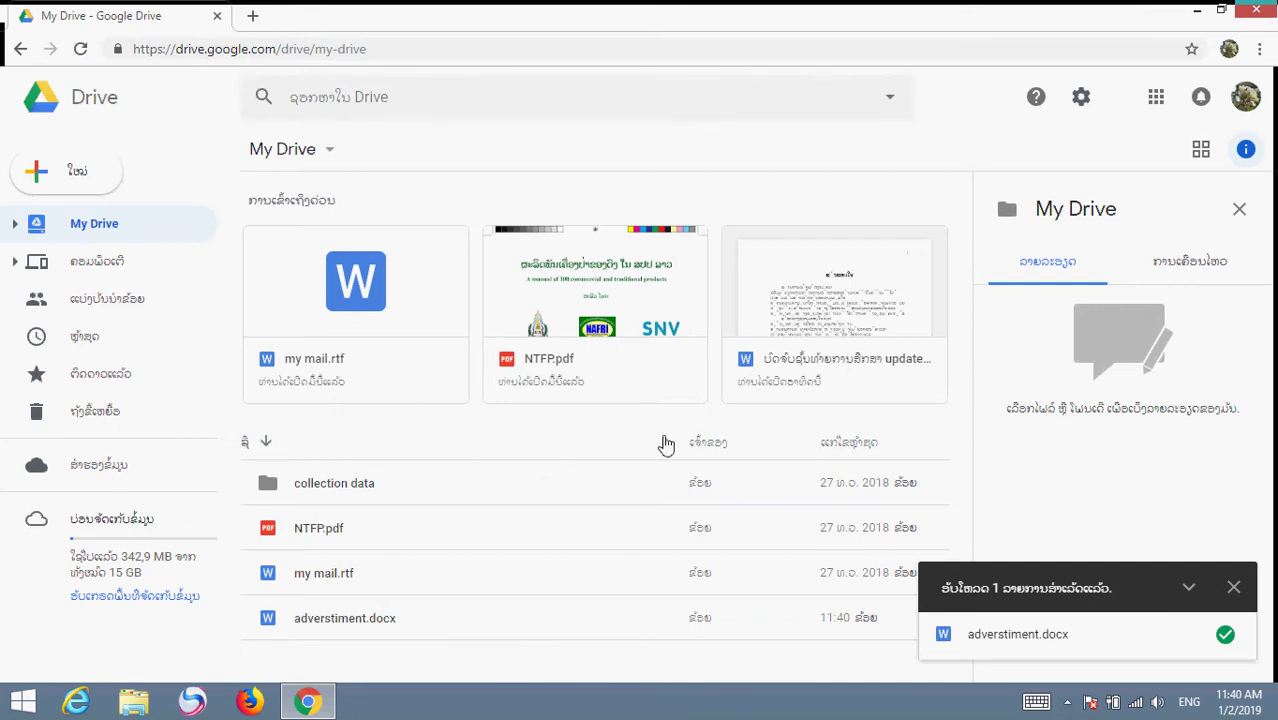
Select adverstiment.docx, show its details and preview, and dismiss the upload notice
{"action": "left_click", "coordinate": [1245, 149]}
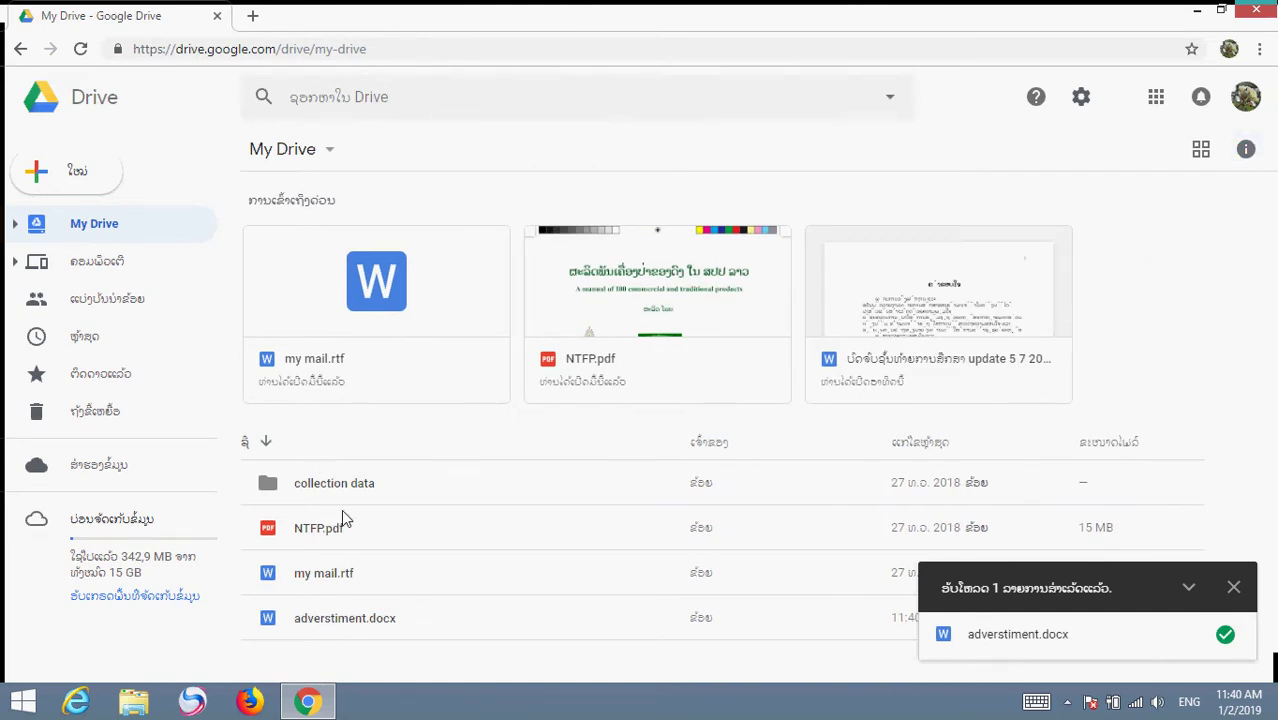
{"action": "left_click", "coordinate": [322, 620]}
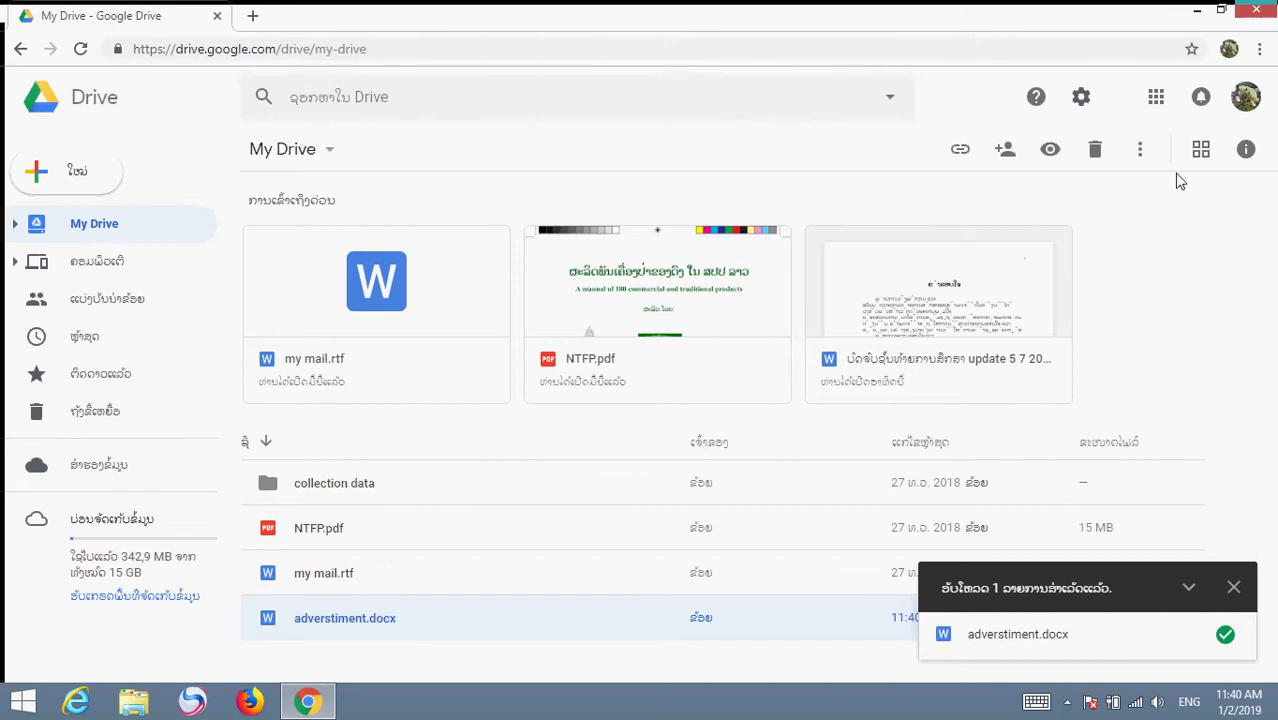
{"action": "left_click", "coordinate": [1246, 152]}
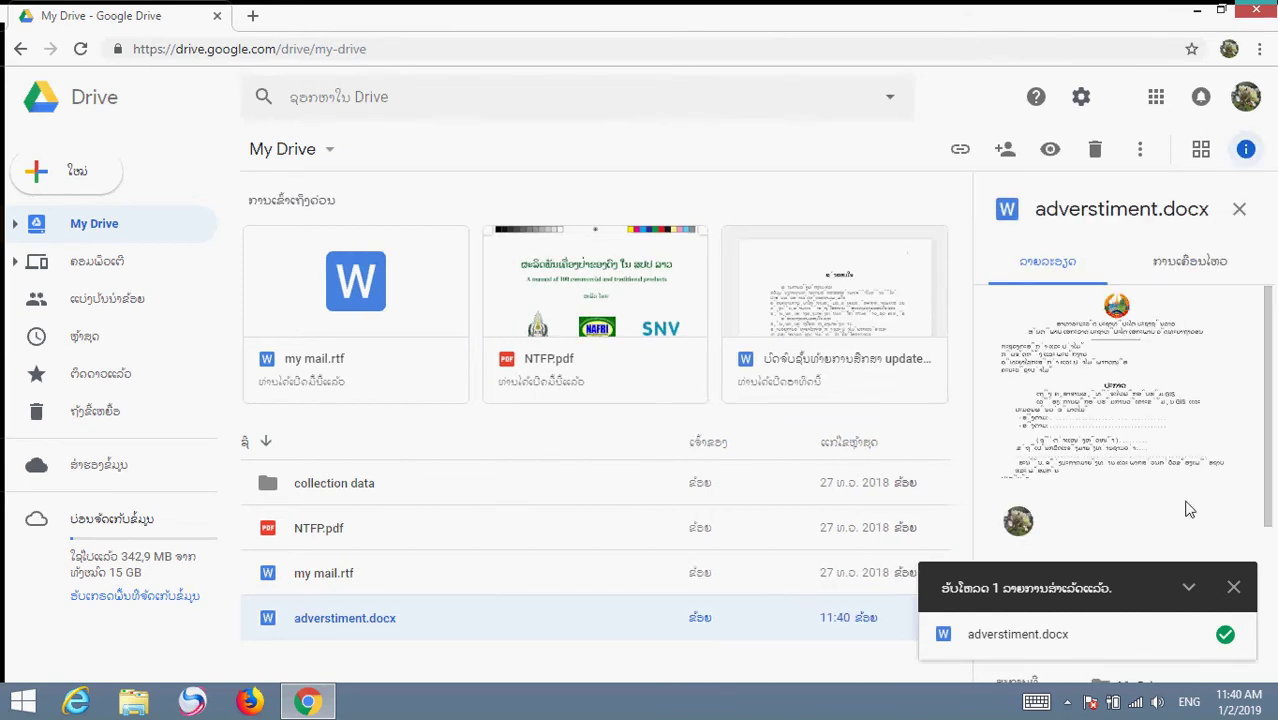
{"action": "left_click", "coordinate": [1233, 587]}
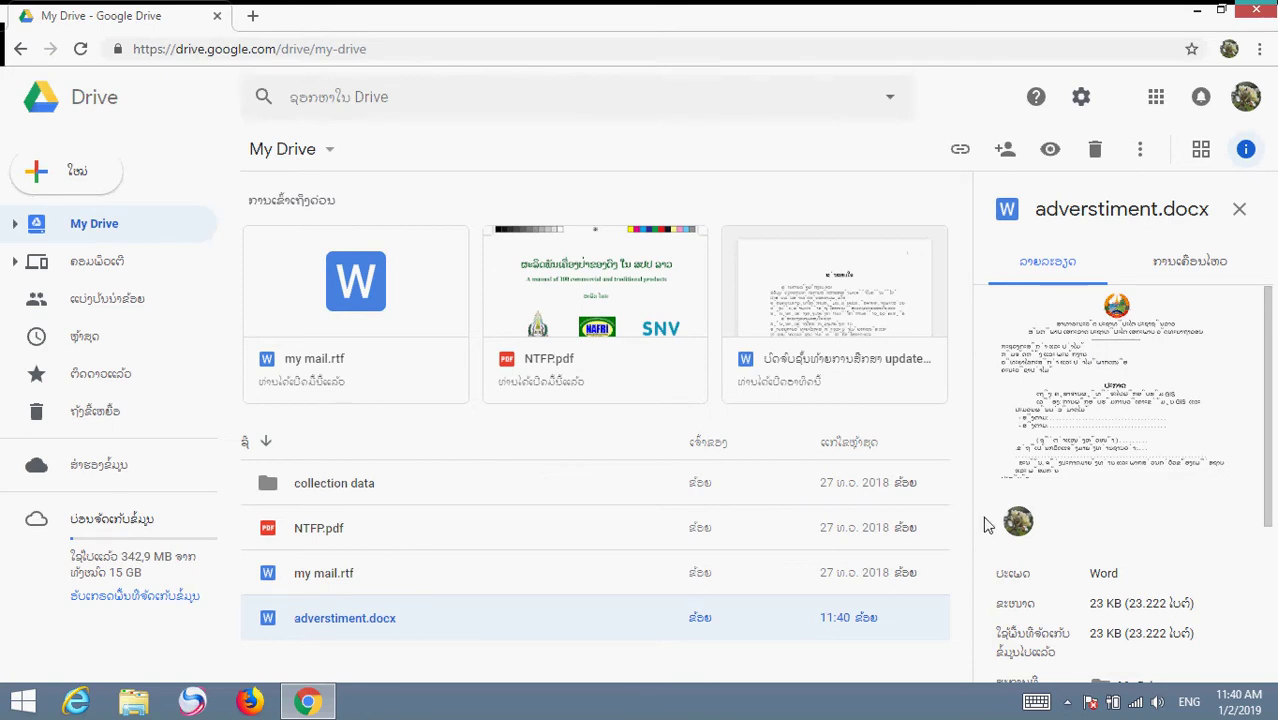
Sign out of the Google account from the avatar menu
{"action": "left_click_drag", "start_coordinate": [1266, 420], "coordinate": [1262, 510]}
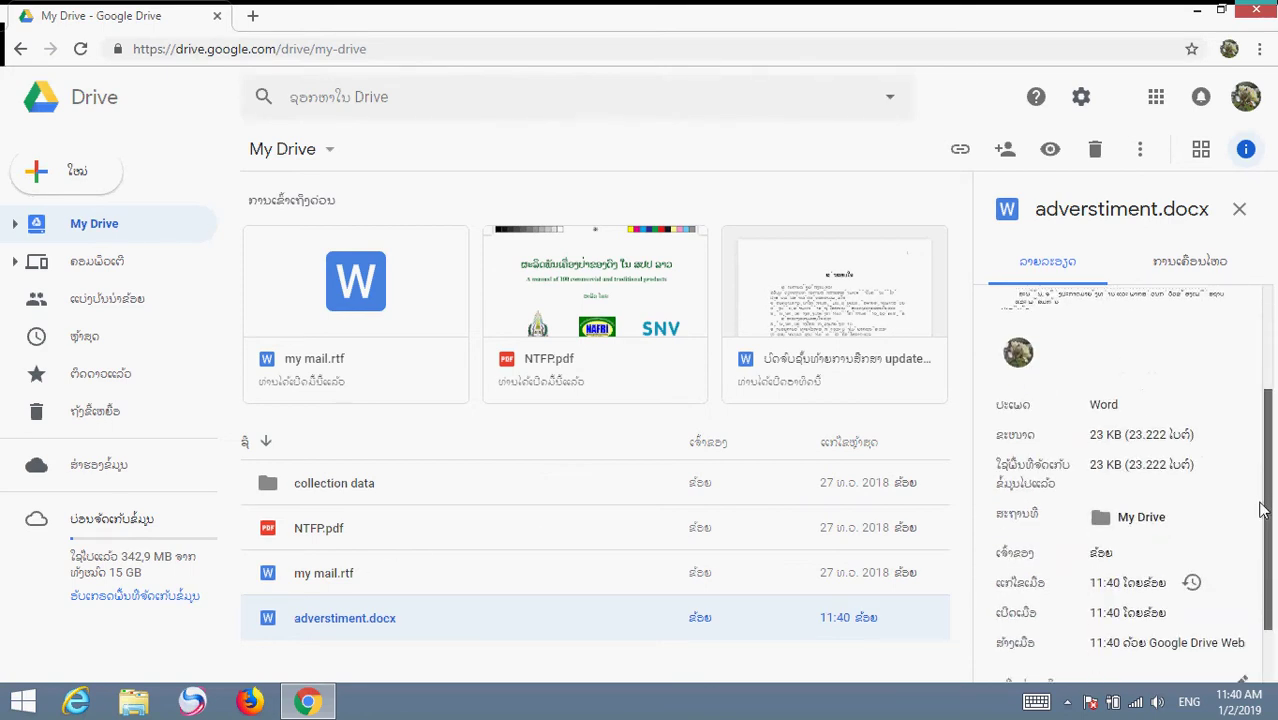
{"action": "scroll", "coordinate": [1240, 470], "scroll_direction": "up", "scroll_amount": 3}
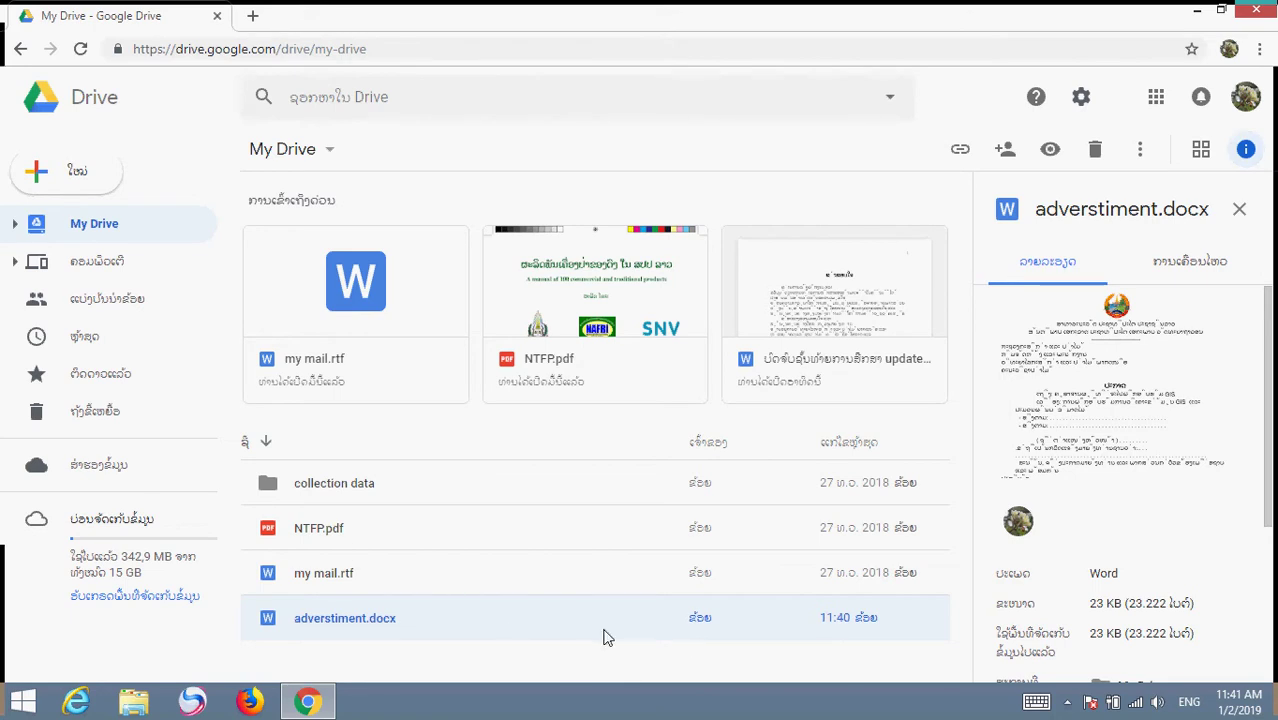
{"action": "left_click", "coordinate": [1246, 97]}
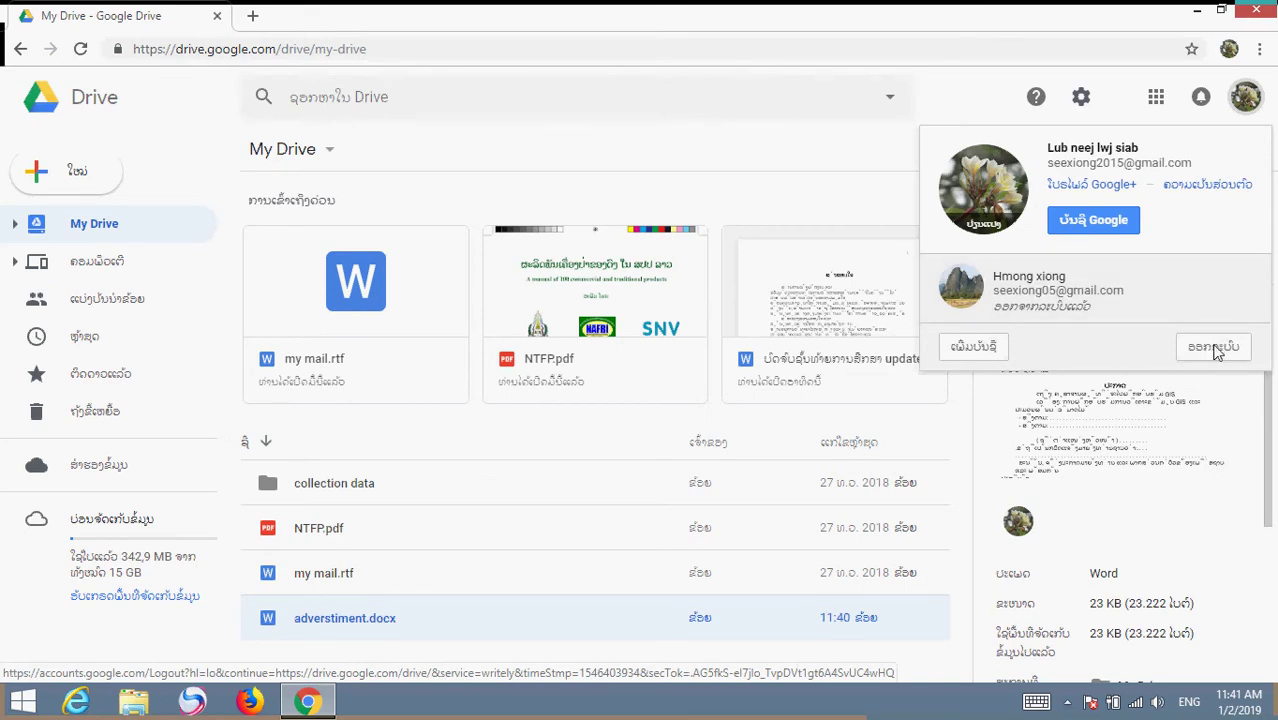
{"action": "left_click", "coordinate": [1213, 350]}
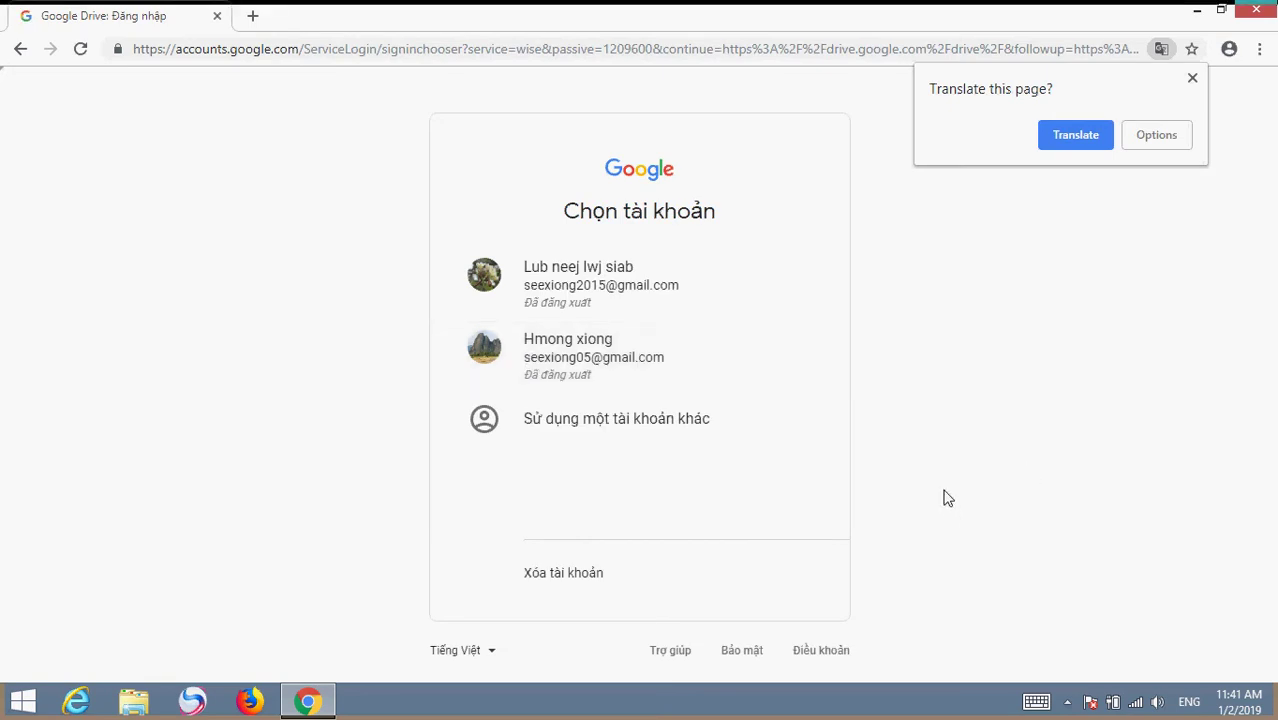
Switch the account chooser's language from Vietnamese to English (United States)
{"action": "left_click", "coordinate": [492, 656]}
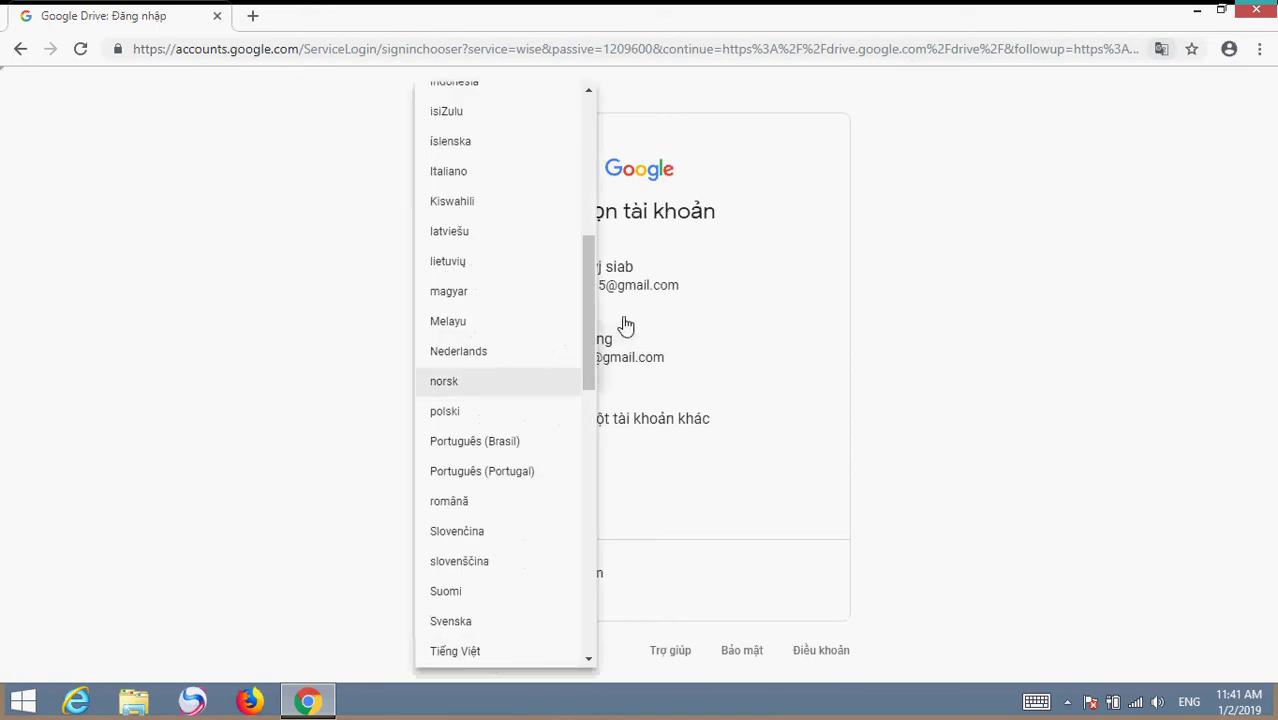
{"action": "left_click_drag", "start_coordinate": [588, 325], "coordinate": [590, 172]}
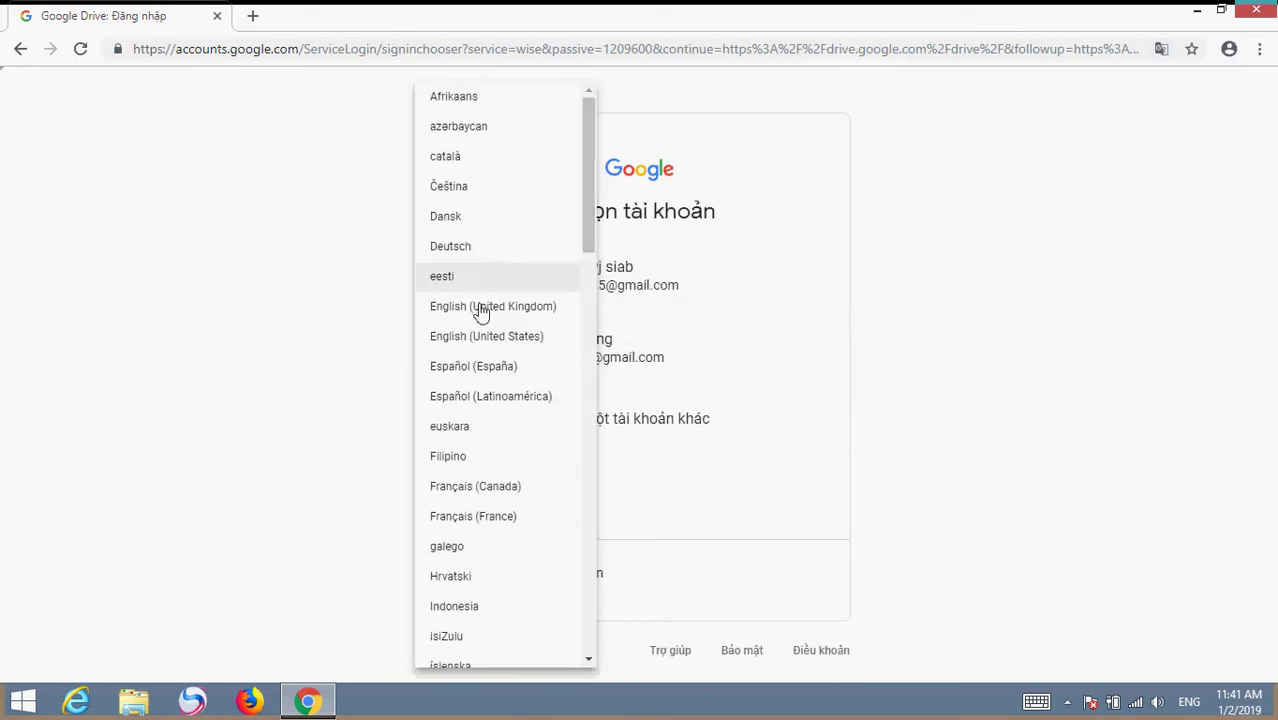
{"action": "left_click", "coordinate": [490, 336]}
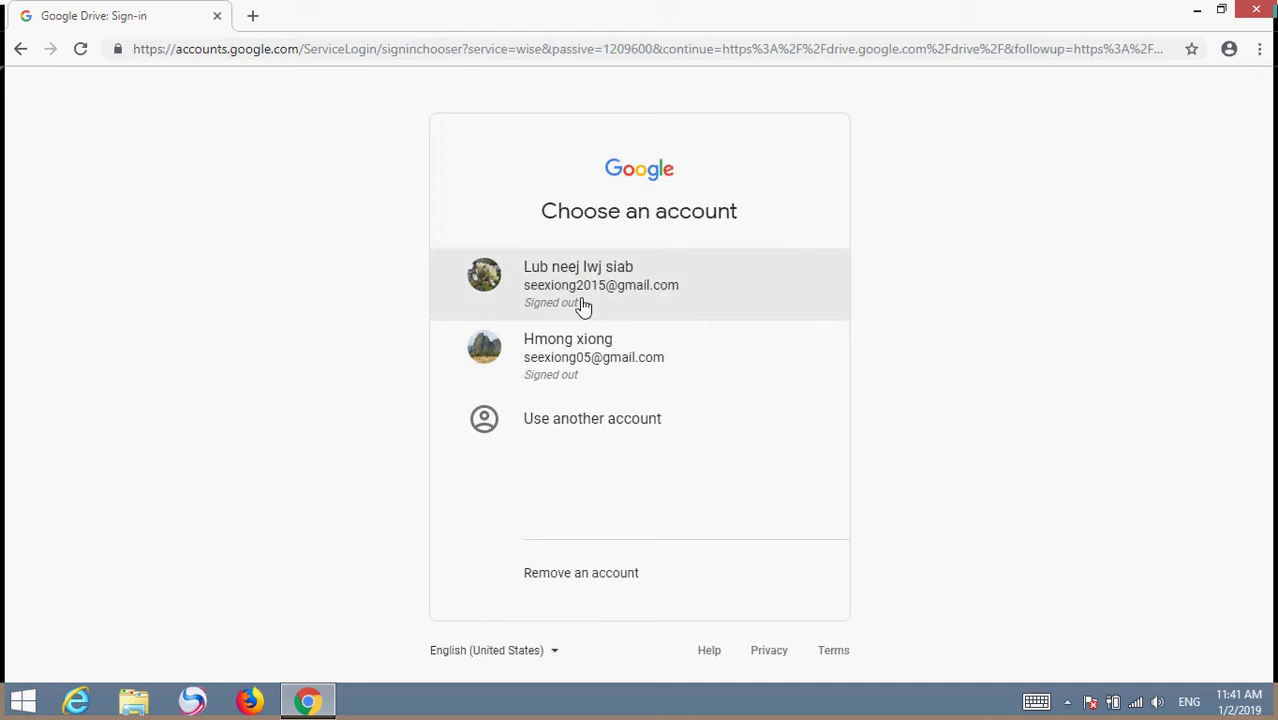
Pick the first saved account and enter its password to sign back in
{"action": "left_click", "coordinate": [518, 289]}
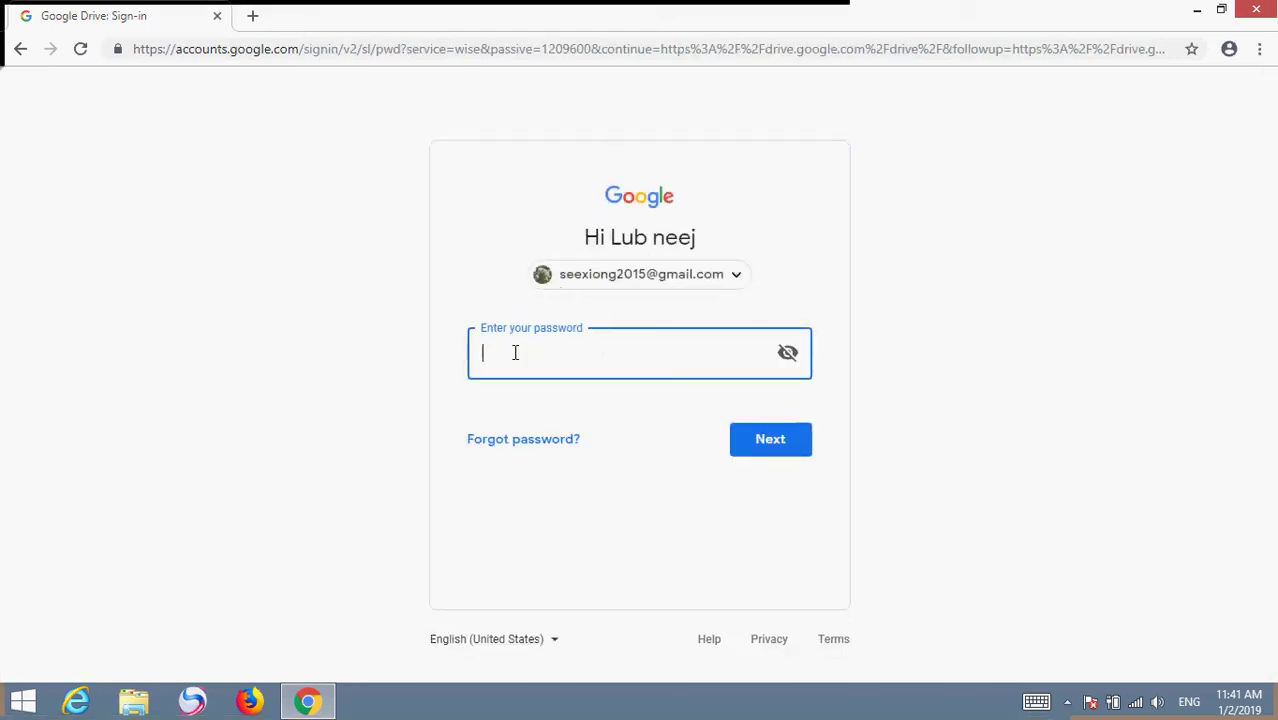
{"action": "type", "text": "•••••"}
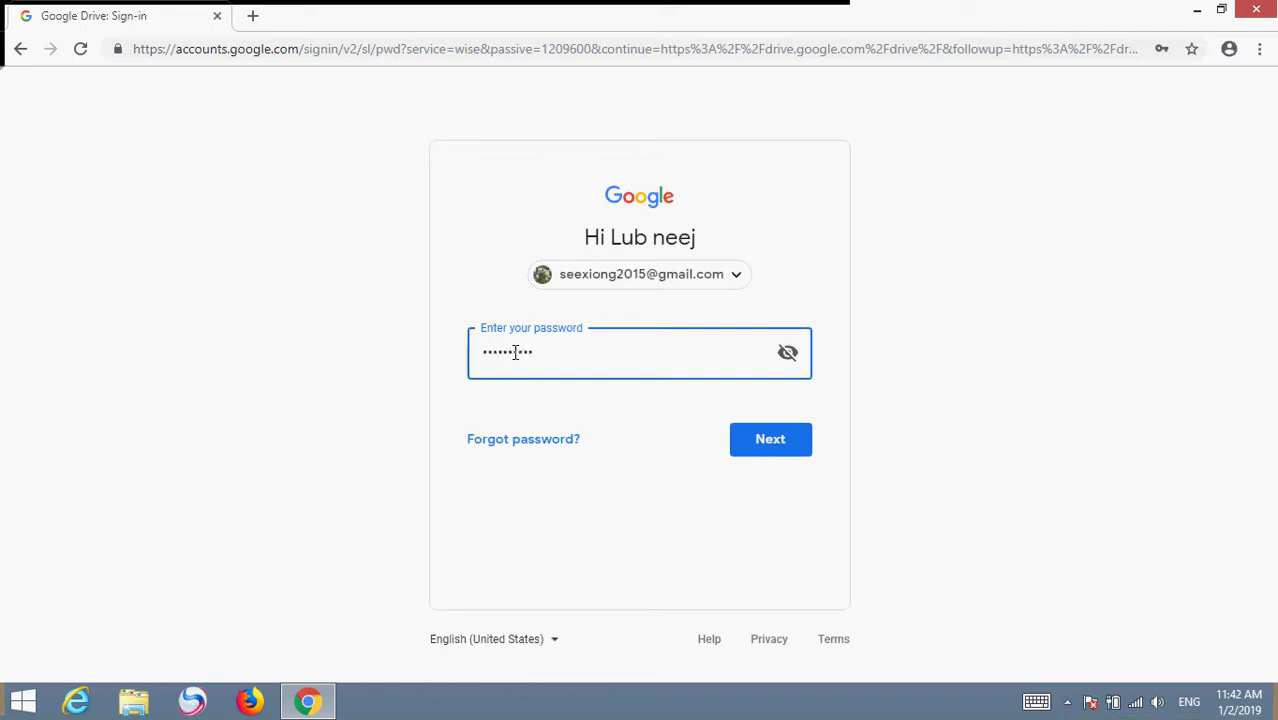
{"action": "key", "text": "Return"}
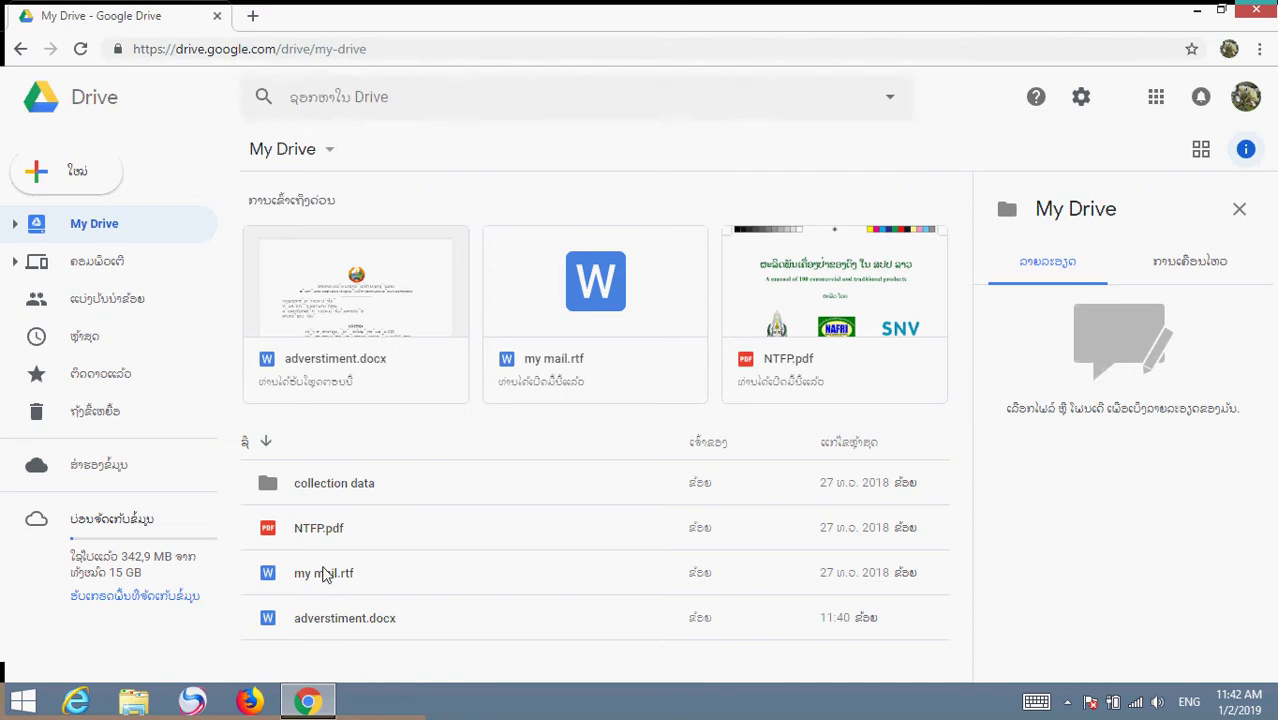
Select adverstiment.docx to show its 23 KB Word file details and thumbnail
{"action": "left_click", "coordinate": [342, 622]}
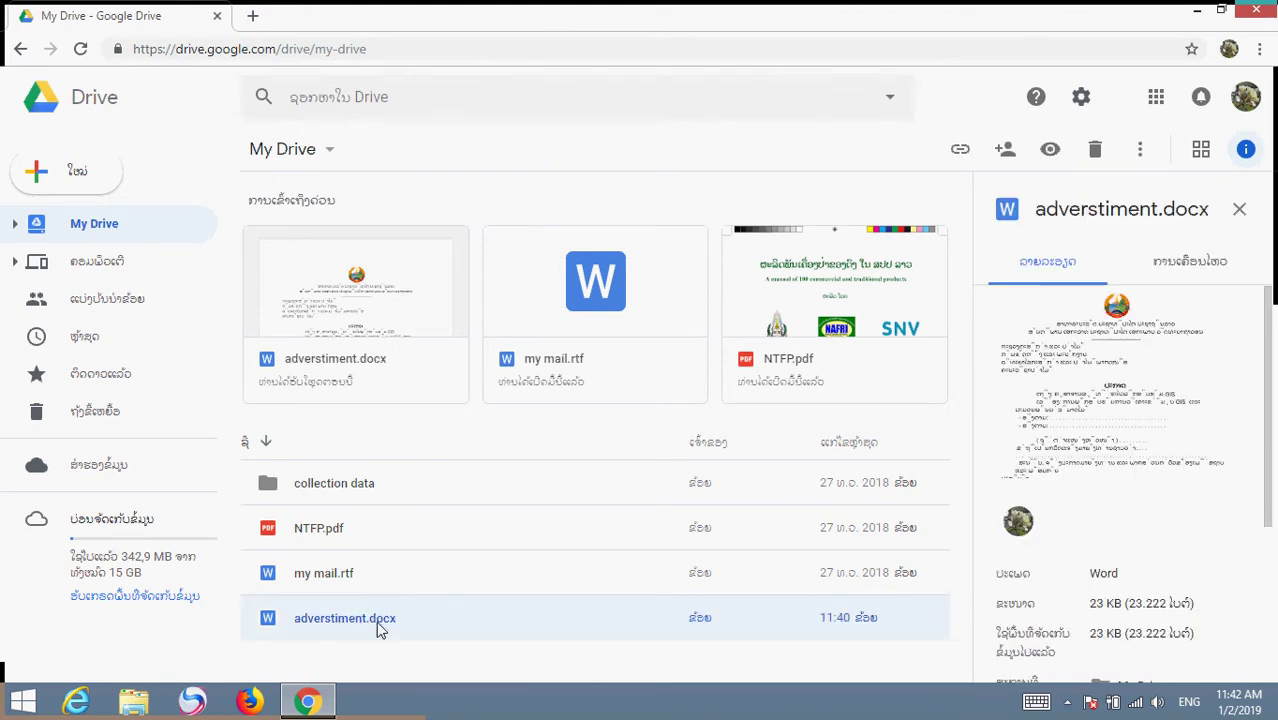
Preview adverstiment.docx, scroll through it, and download it to the computer
{"action": "double_click", "coordinate": [325, 622]}
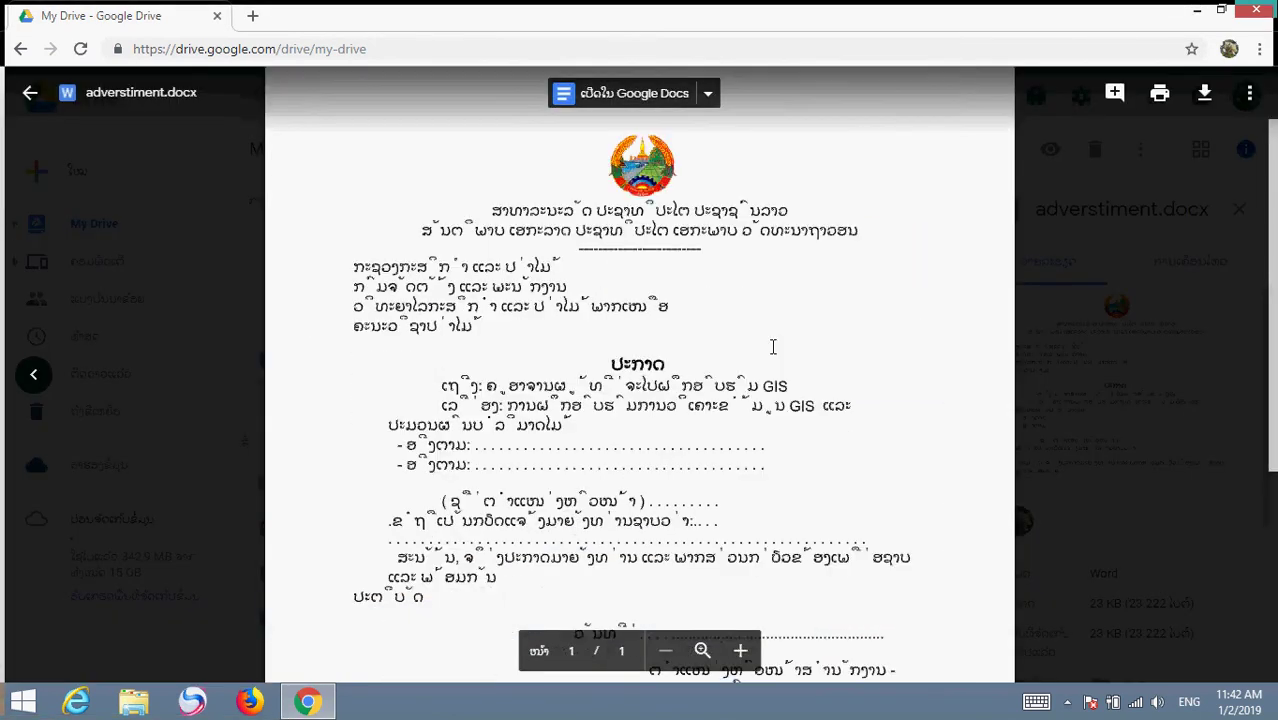
{"action": "scroll", "coordinate": [770, 343], "scroll_direction": "down", "scroll_amount": 5}
{"action": "scroll", "coordinate": [740, 338], "scroll_direction": "up", "scroll_amount": 5}
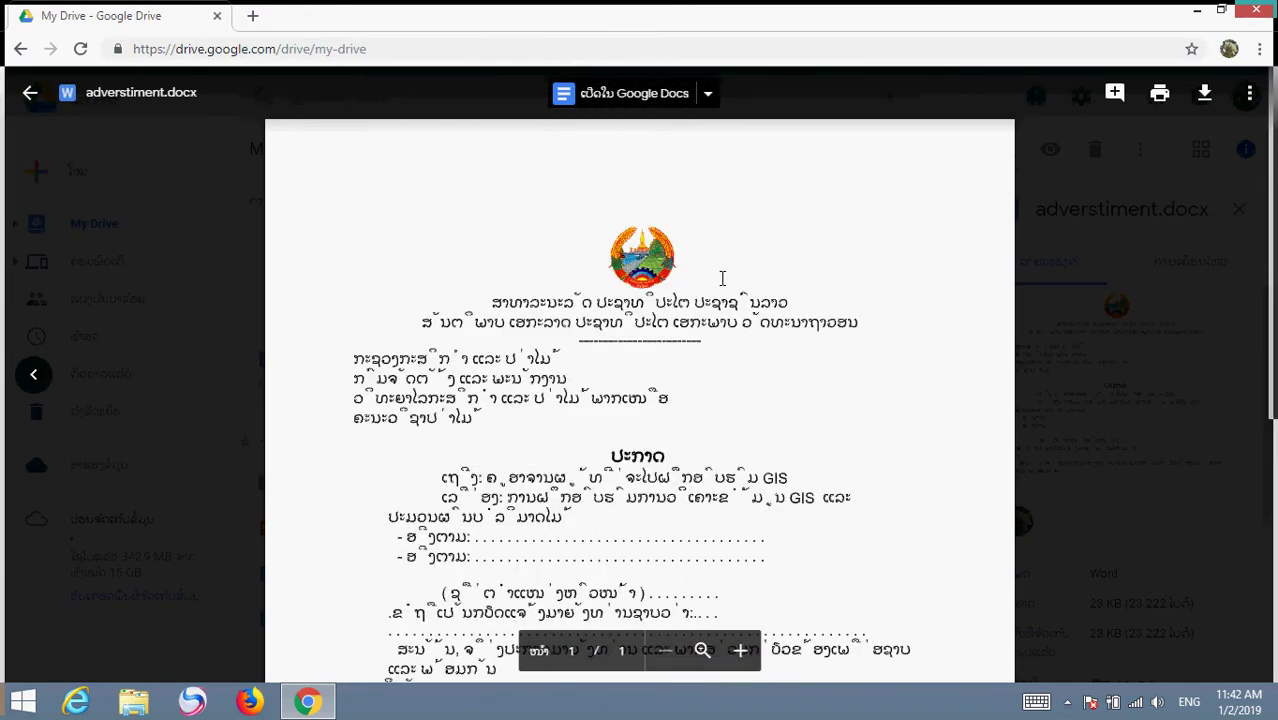
{"action": "scroll", "coordinate": [790, 260], "scroll_direction": "down", "scroll_amount": 3}
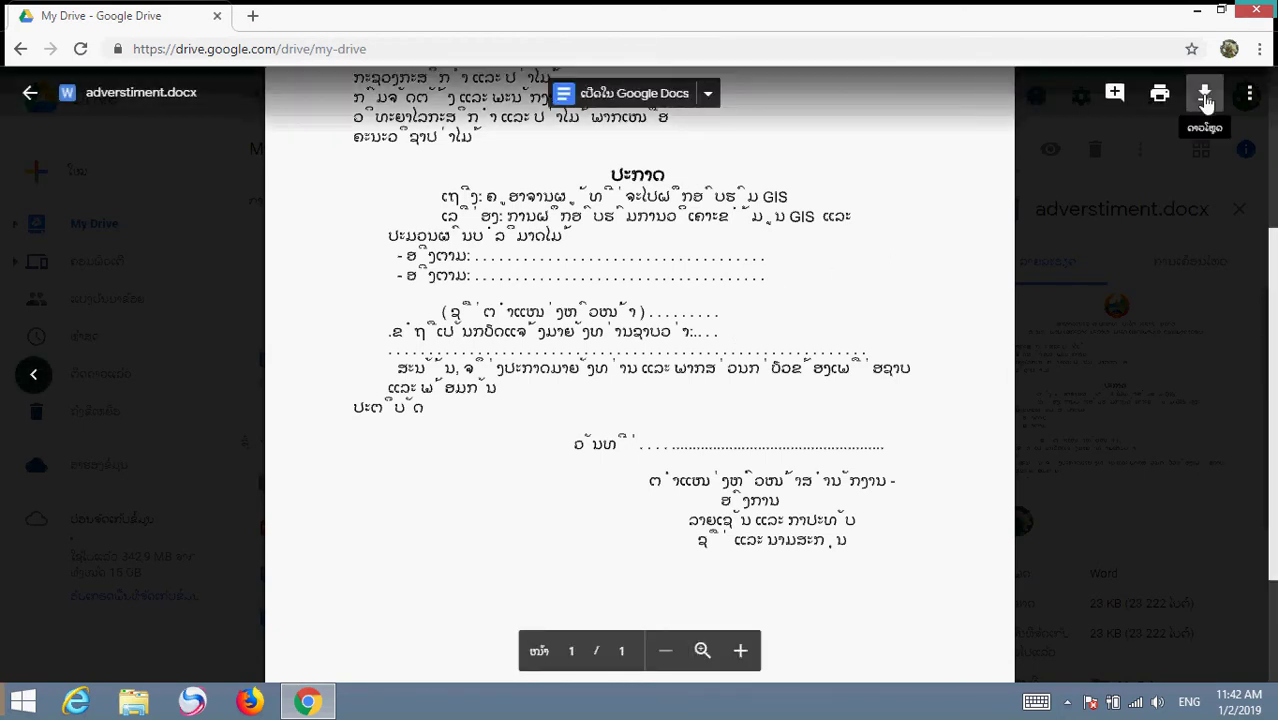
{"action": "left_click", "coordinate": [1205, 96]}
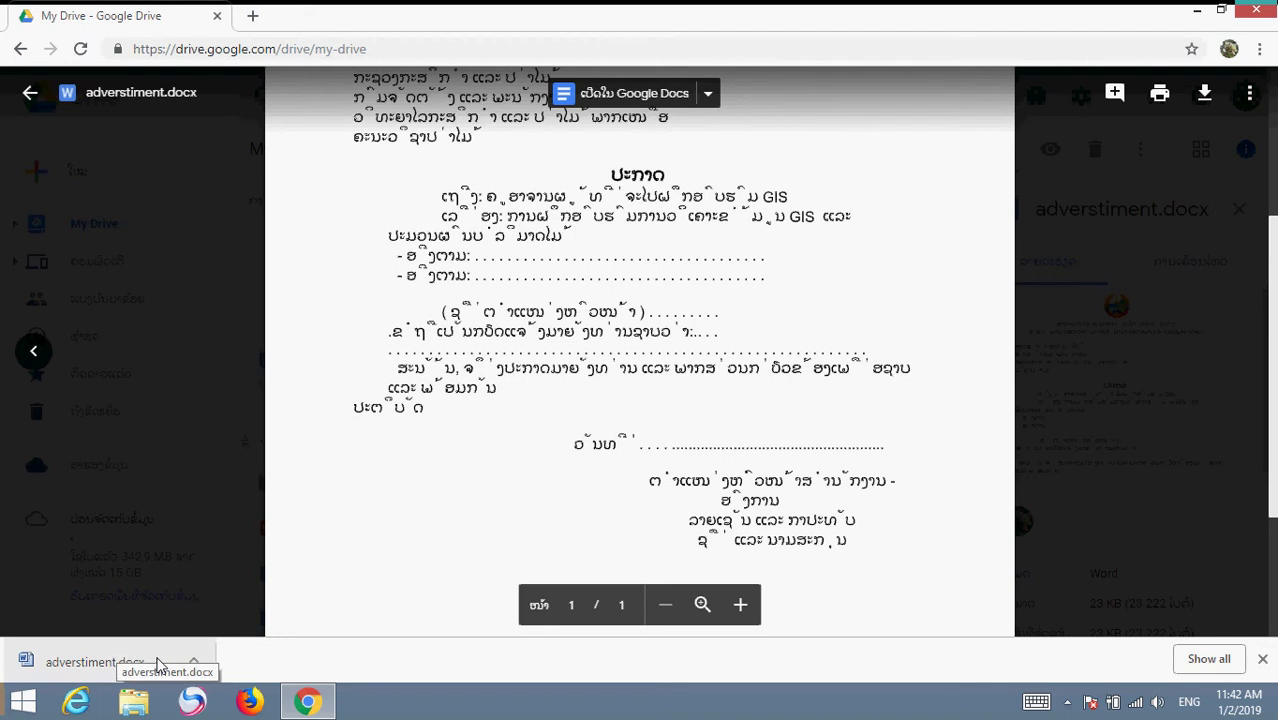
Shrink the Chrome window to reveal the desktop, then open This PC in File Explorer
{"action": "left_click_drag", "start_coordinate": [864, 11], "coordinate": [843, 55]}
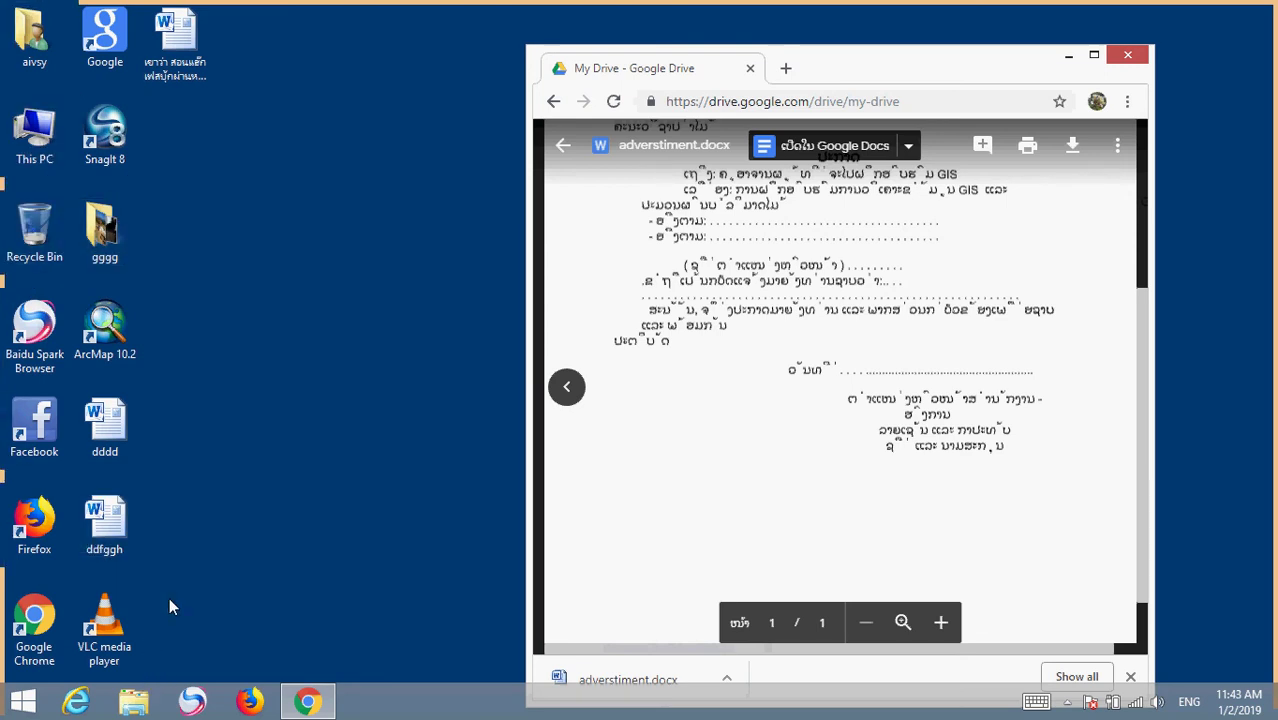
{"action": "right_click", "coordinate": [30, 130]}
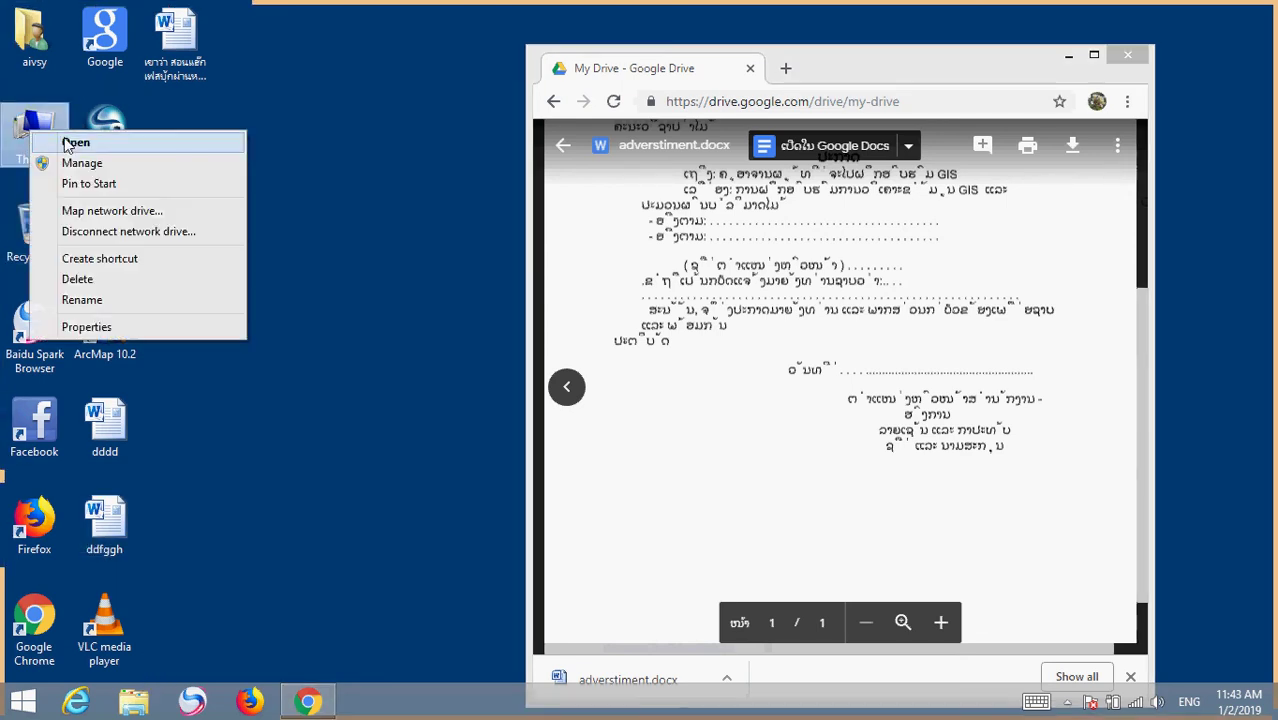
{"action": "left_click", "coordinate": [75, 143]}
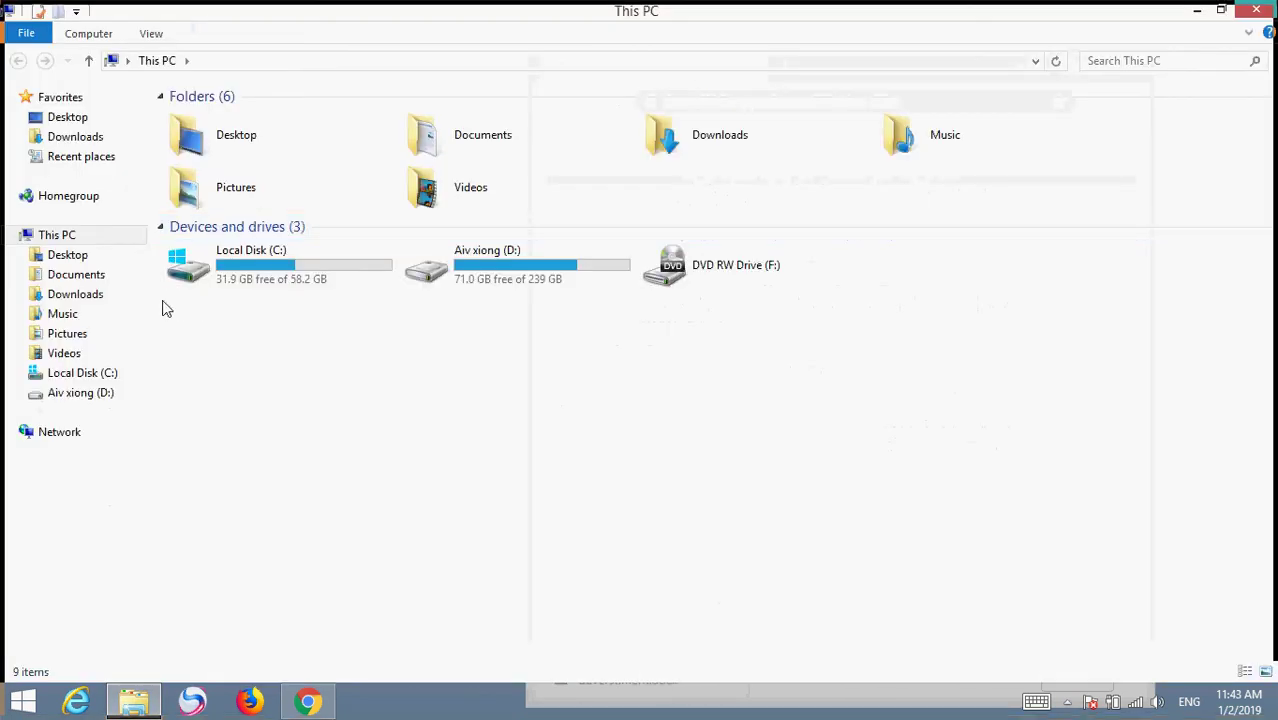
Go to the Downloads folder and open the 23 KB adverstiment document in Word 2010
{"action": "left_click", "coordinate": [80, 298]}
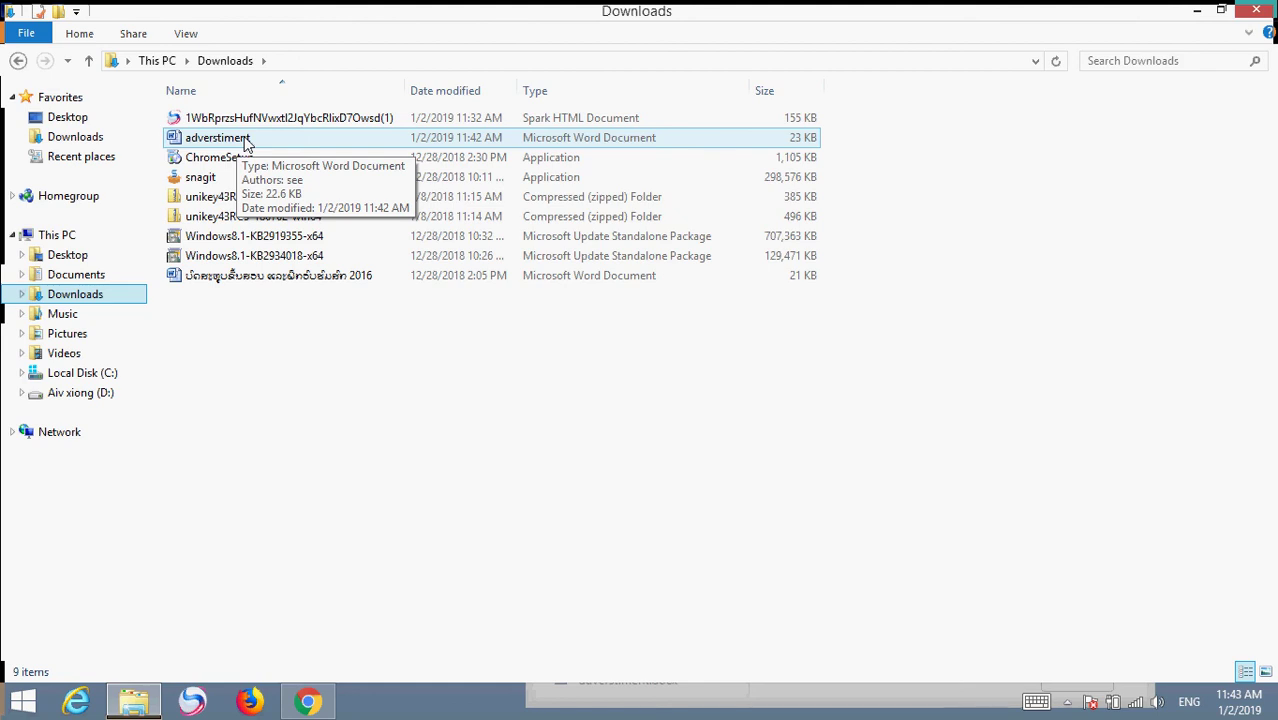
{"action": "double_click", "coordinate": [247, 143]}
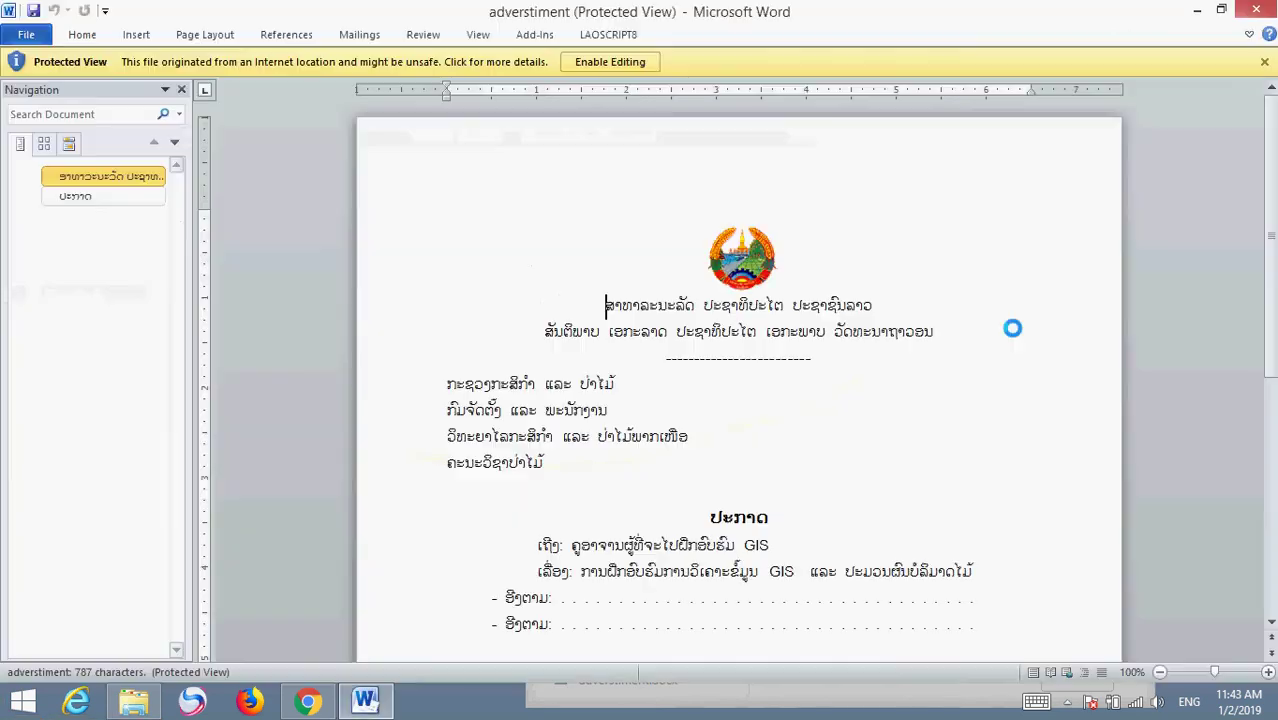
Scroll through adverstiment in Protected View, then turn on editing for it
{"action": "scroll", "coordinate": [821, 404], "scroll_direction": "down", "scroll_amount": 5}
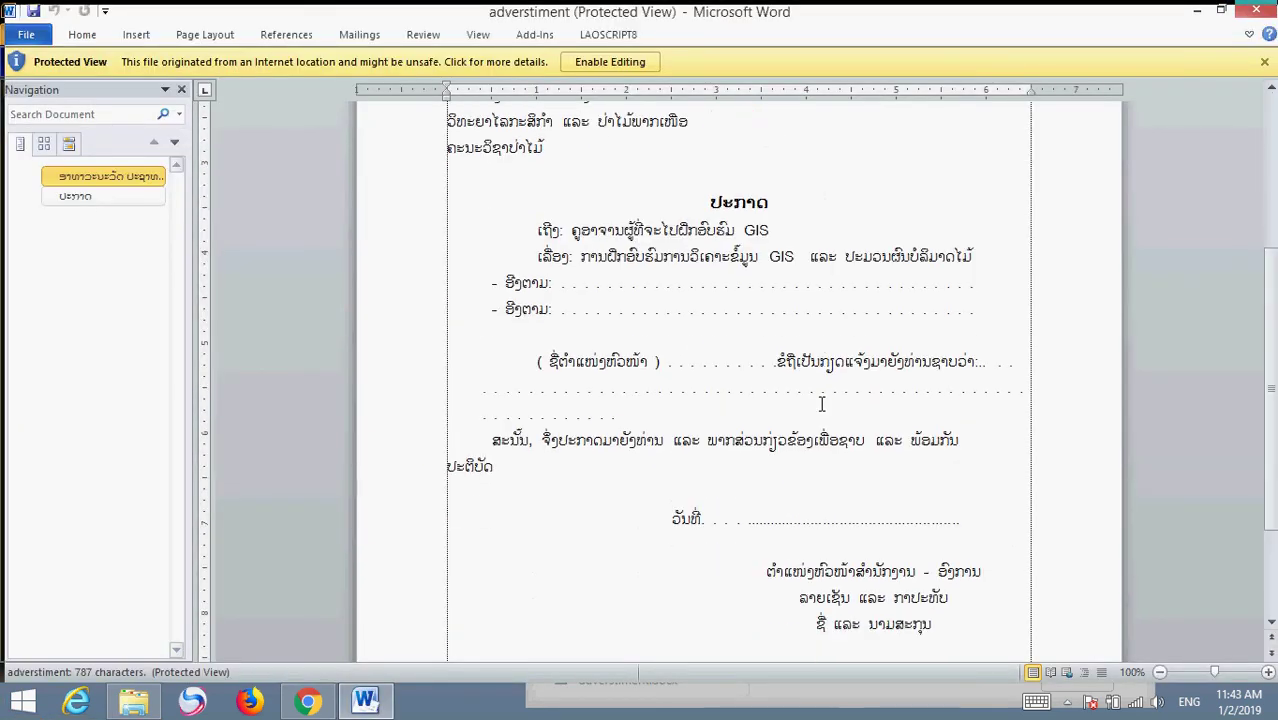
{"action": "scroll", "coordinate": [821, 404], "scroll_direction": "down", "scroll_amount": 3}
{"action": "scroll", "coordinate": [821, 404], "scroll_direction": "up", "scroll_amount": 8}
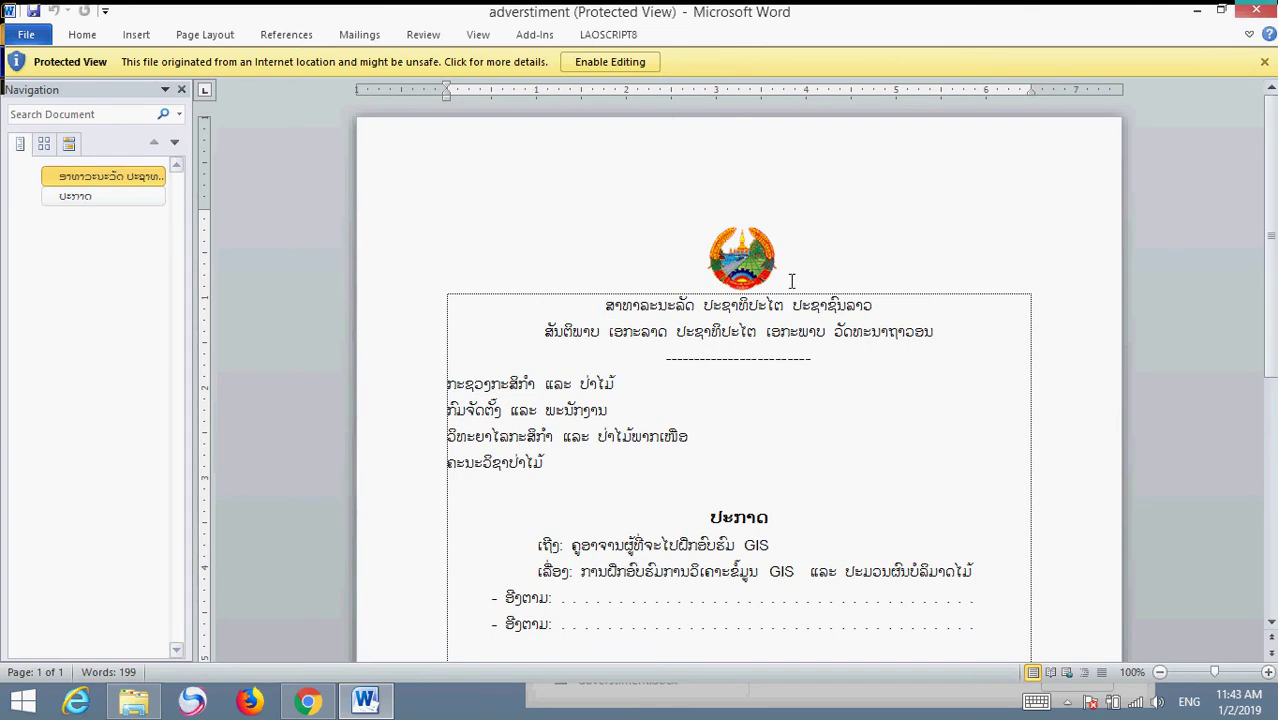
{"action": "left_click", "coordinate": [608, 60]}
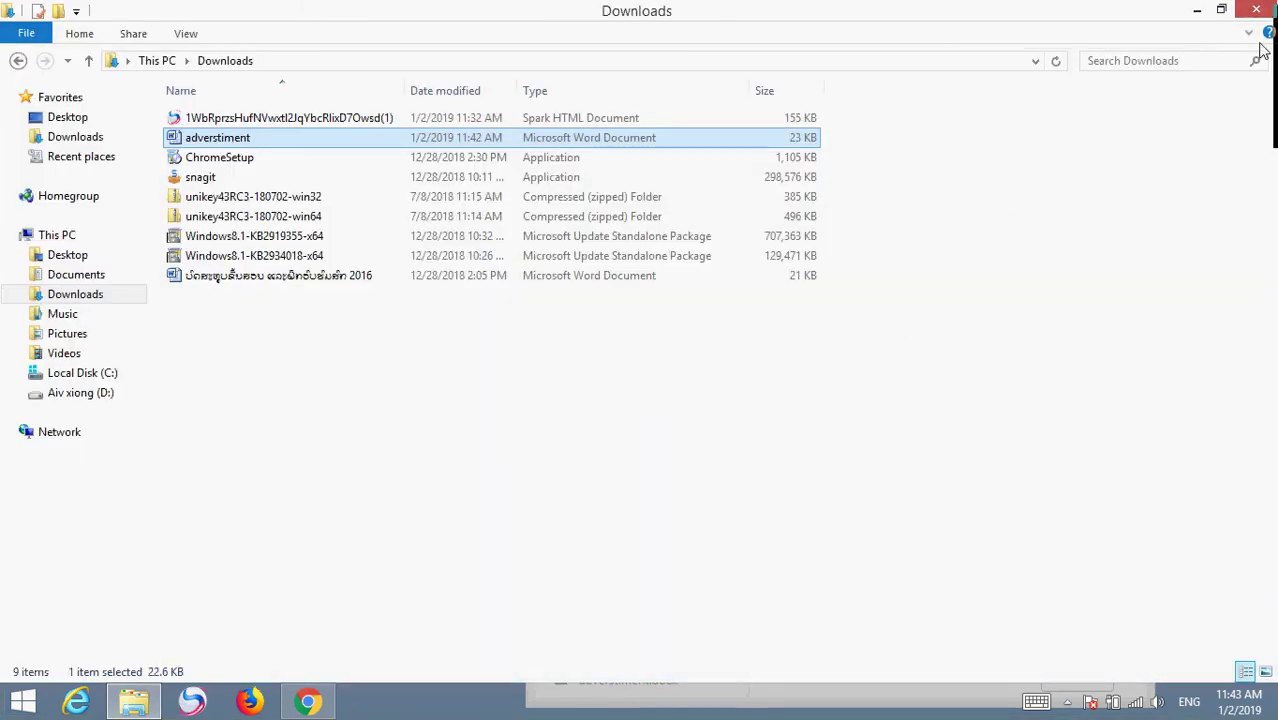
Close File Explorer, then move and maximize the Chrome window showing the account chooser
{"action": "left_click", "coordinate": [1260, 10]}
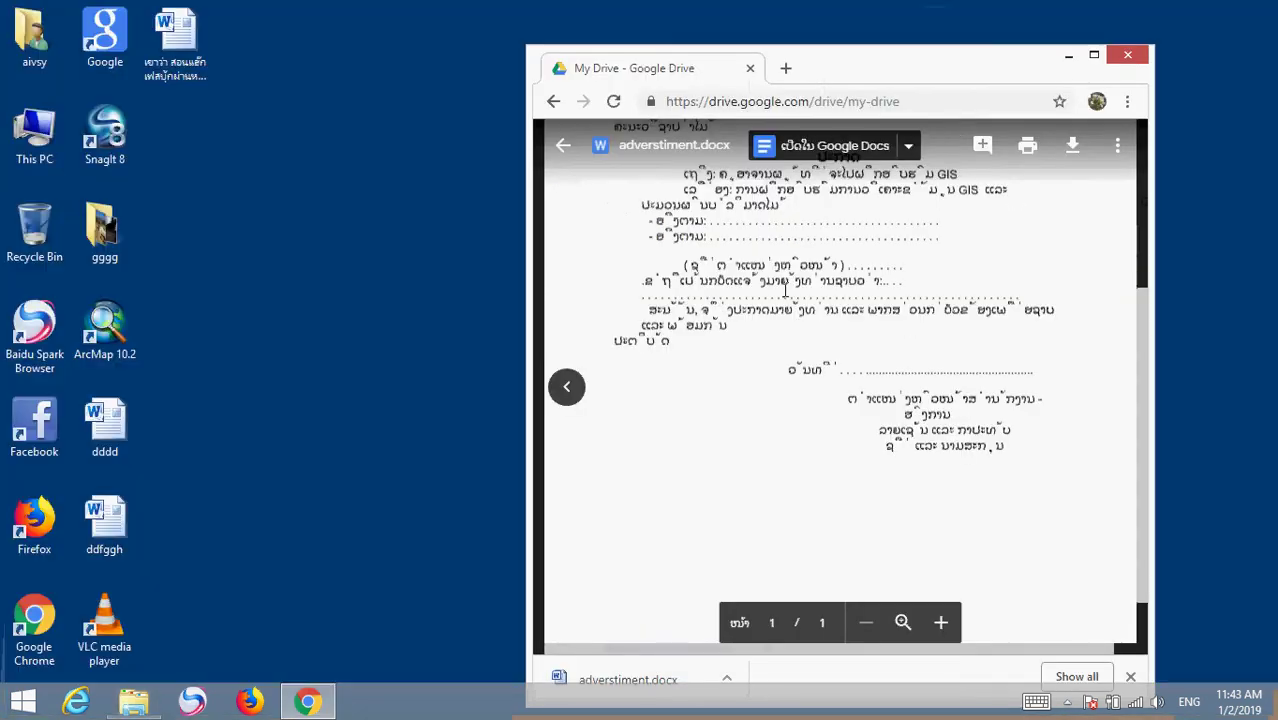
{"action": "left_click_drag", "start_coordinate": [950, 66], "coordinate": [773, 72]}
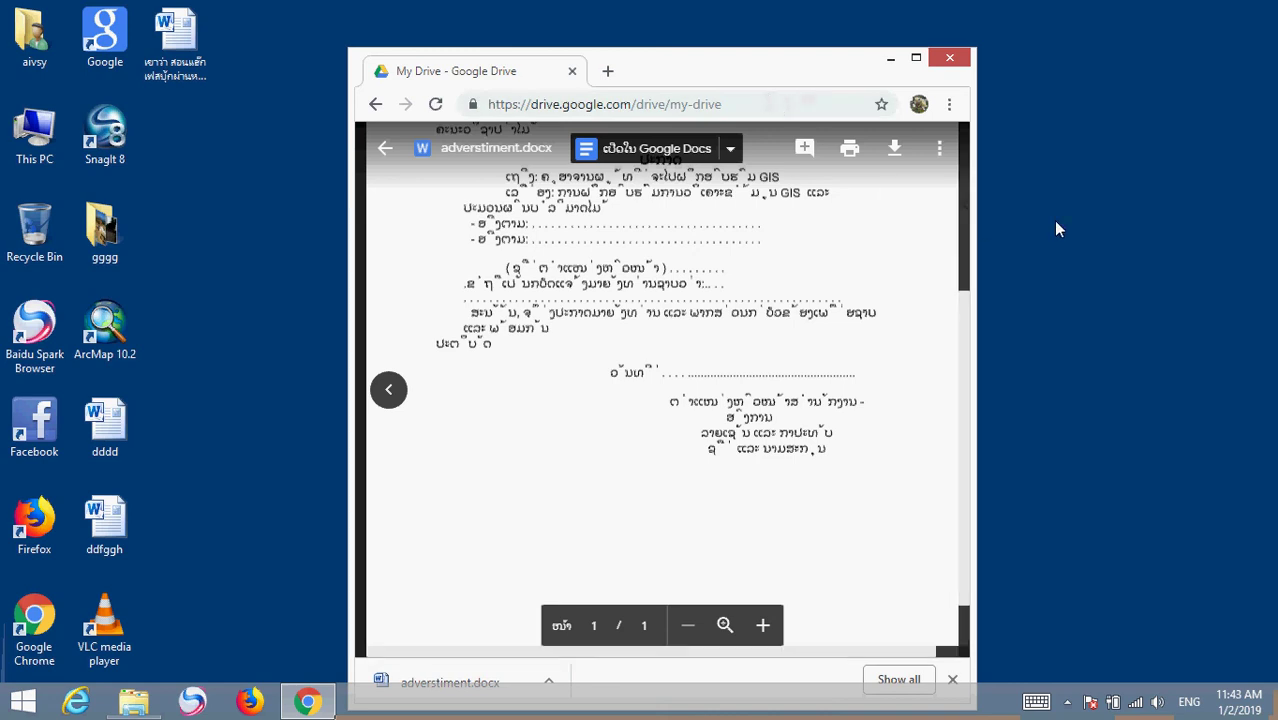
{"action": "left_click", "coordinate": [916, 57]}
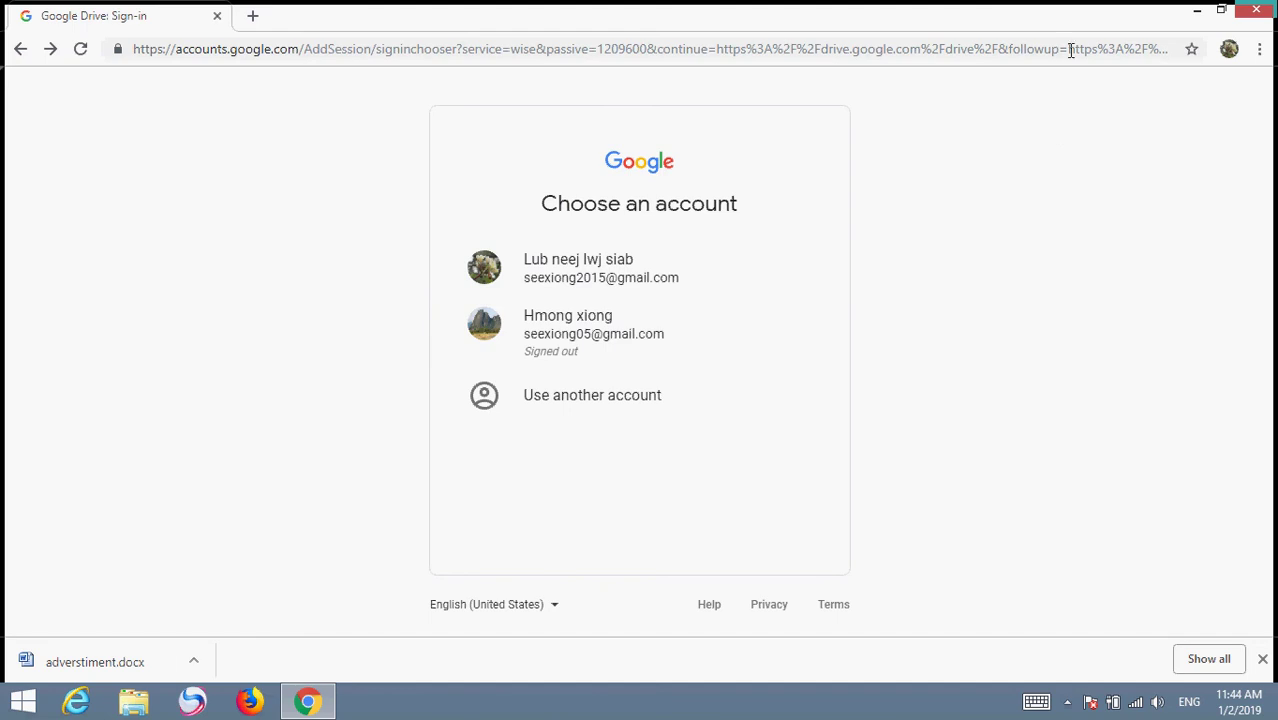
Restore and close the Chrome window, then reveal the taskbar's hidden notification-area icons
{"action": "double_click", "coordinate": [1041, 28]}
{"action": "left_click_drag", "start_coordinate": [943, 118], "coordinate": [805, 113]}
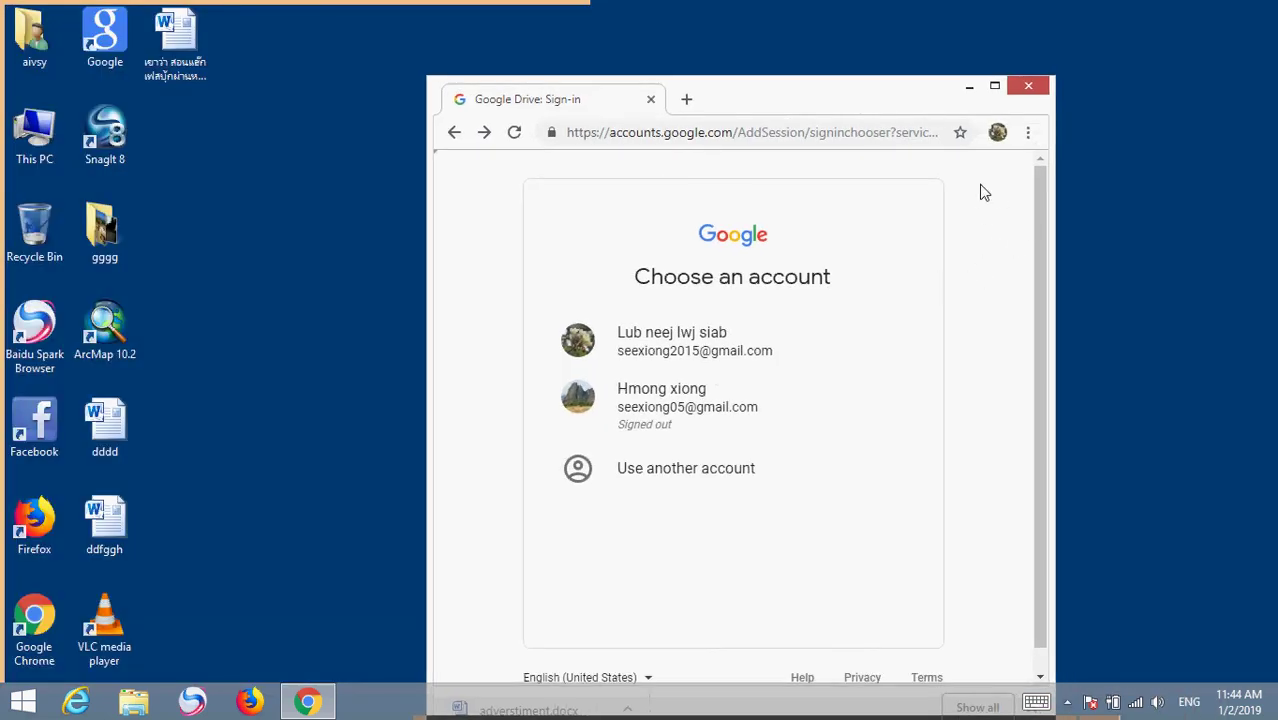
{"action": "left_click", "coordinate": [1030, 86]}
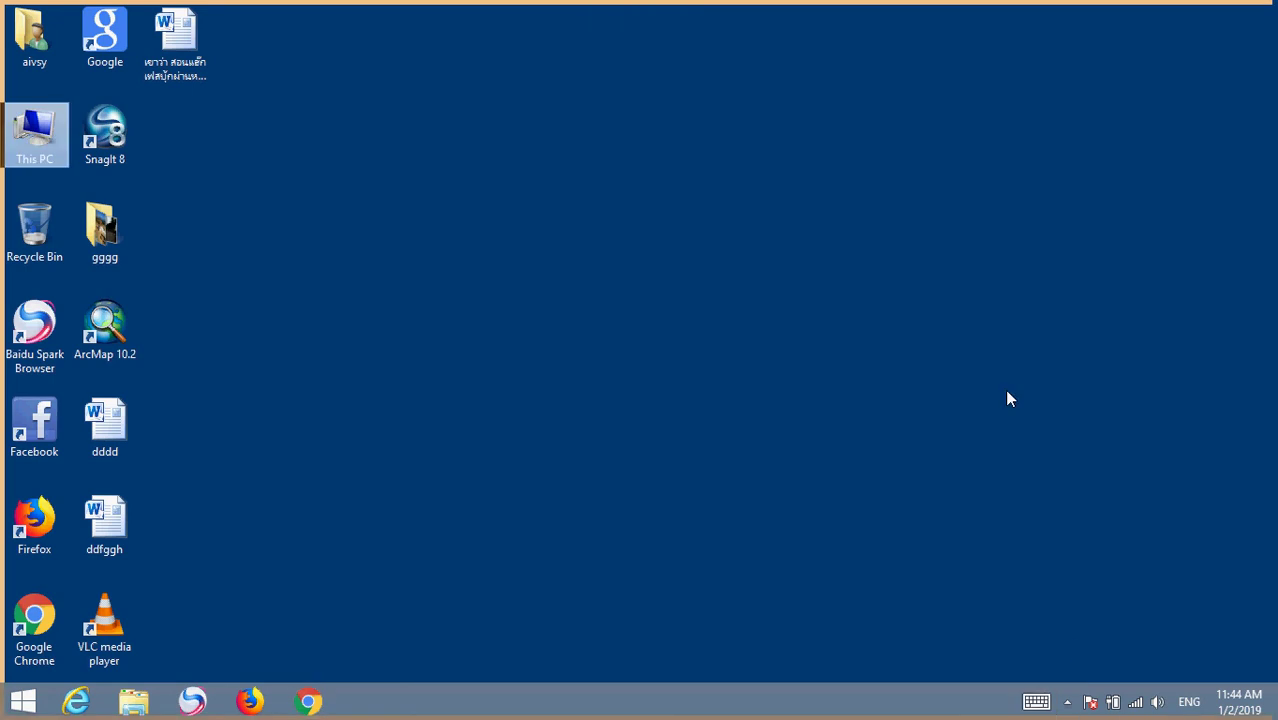
{"action": "left_click", "coordinate": [1068, 704]}
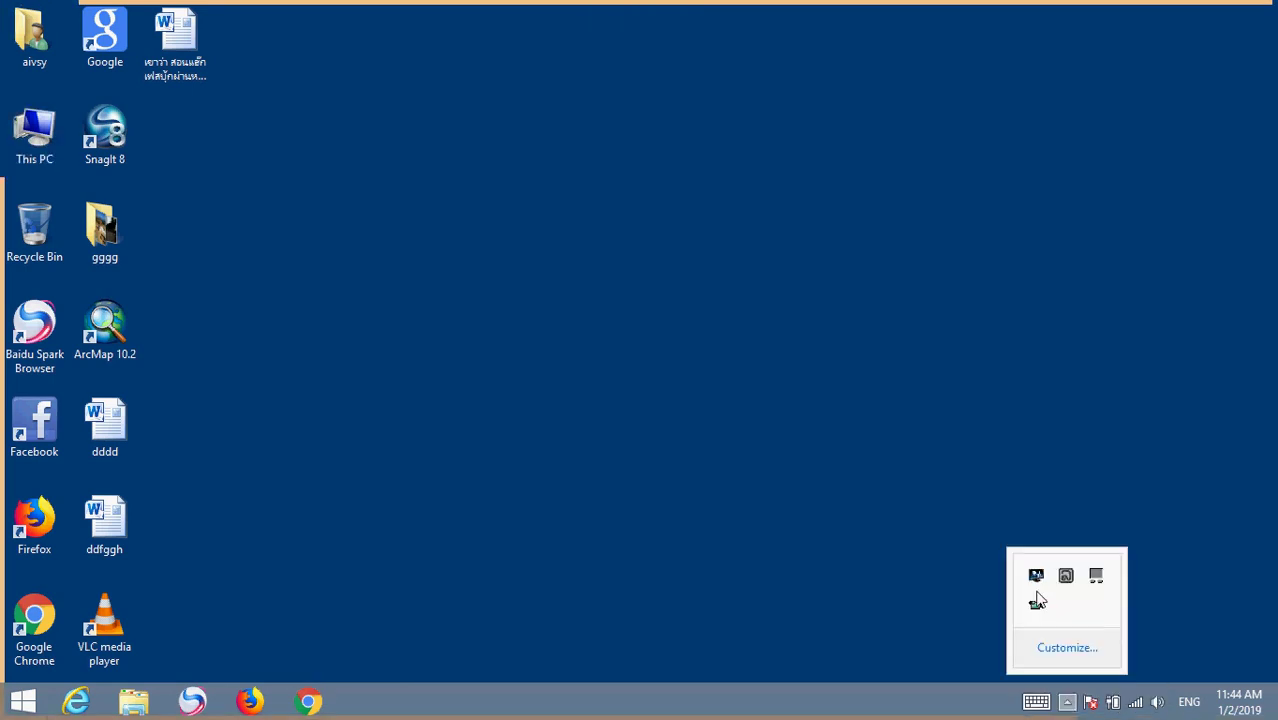